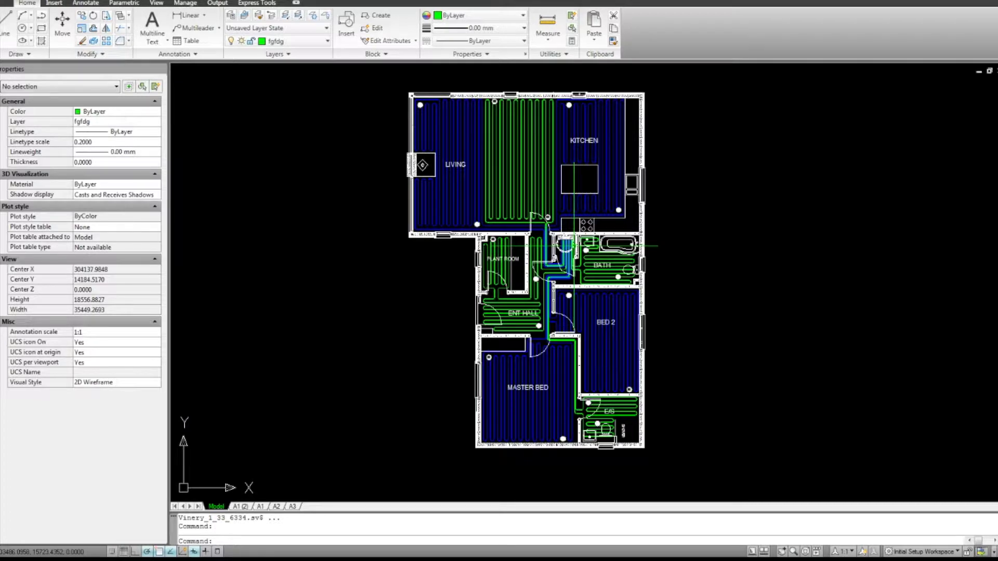
Examine the underfloor heating loops A1, A2 and A3 across the living room and kitchen
drag(542, 218, 564, 256)
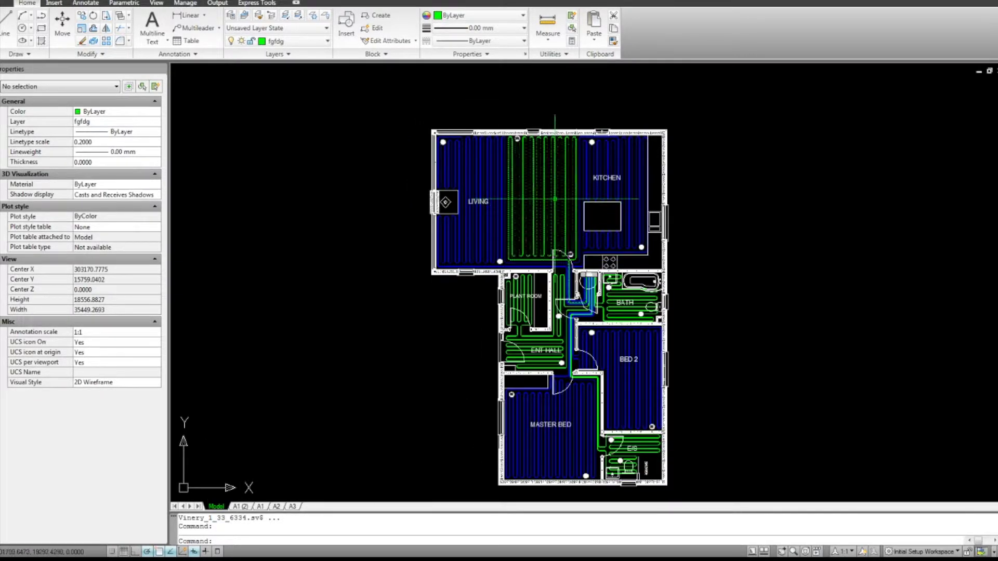
scroll(555, 199, up, 5)
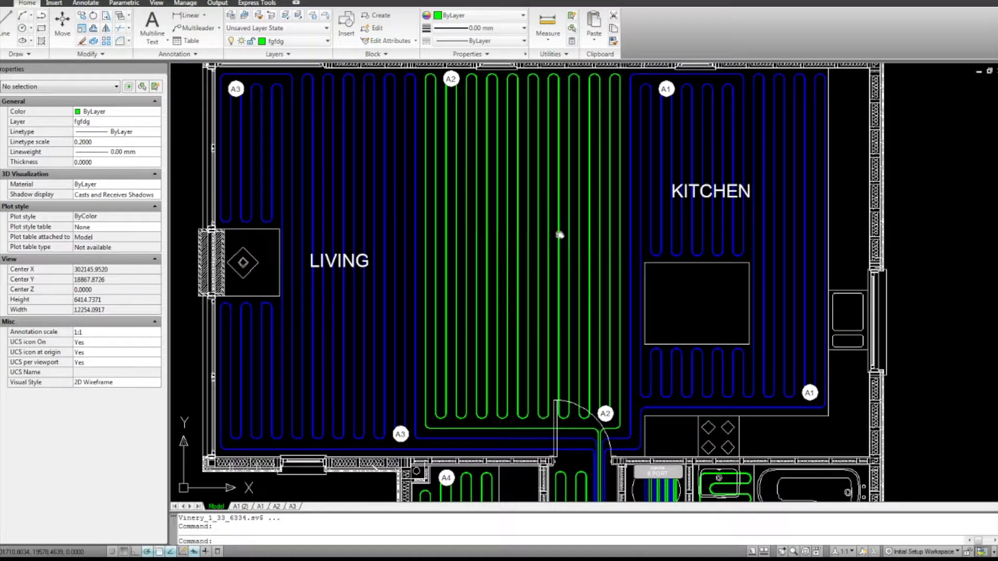
drag(559, 235, 562, 251)
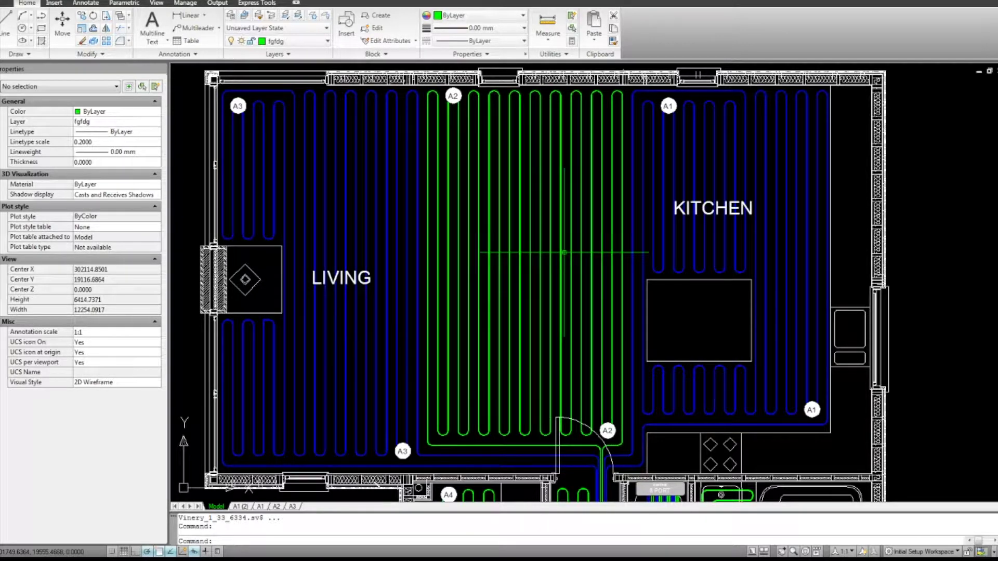
scroll(563, 252, down, 2)
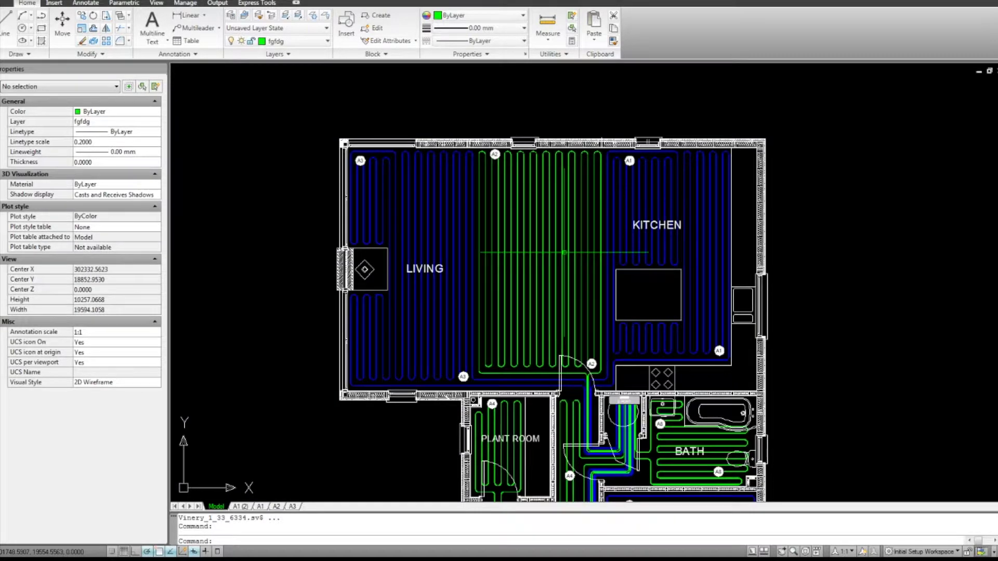
mouse_move(561, 257)
mouse_down()
mouse_move(541, 211)
mouse_move(542, 226)
mouse_up()
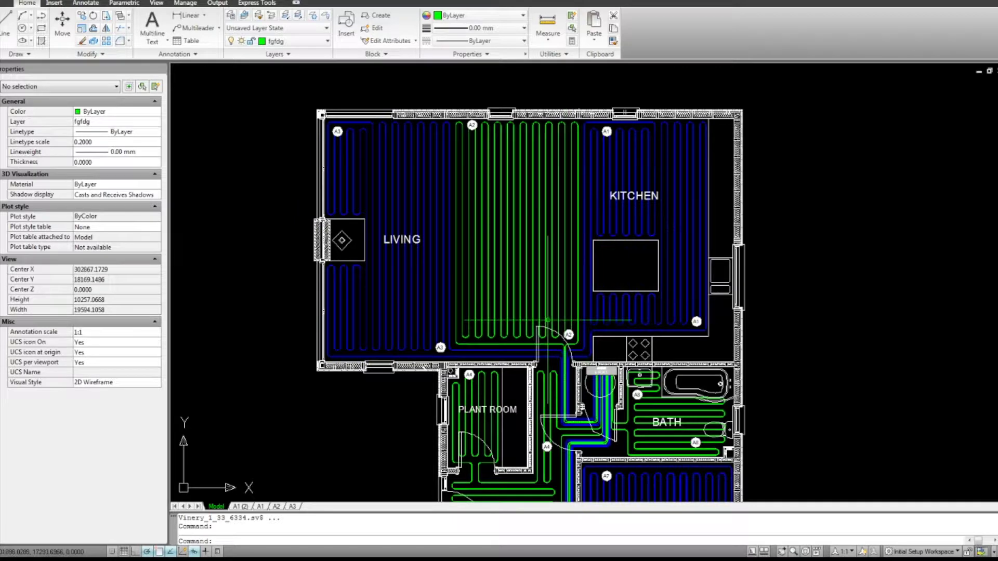
drag(547, 319, 570, 317)
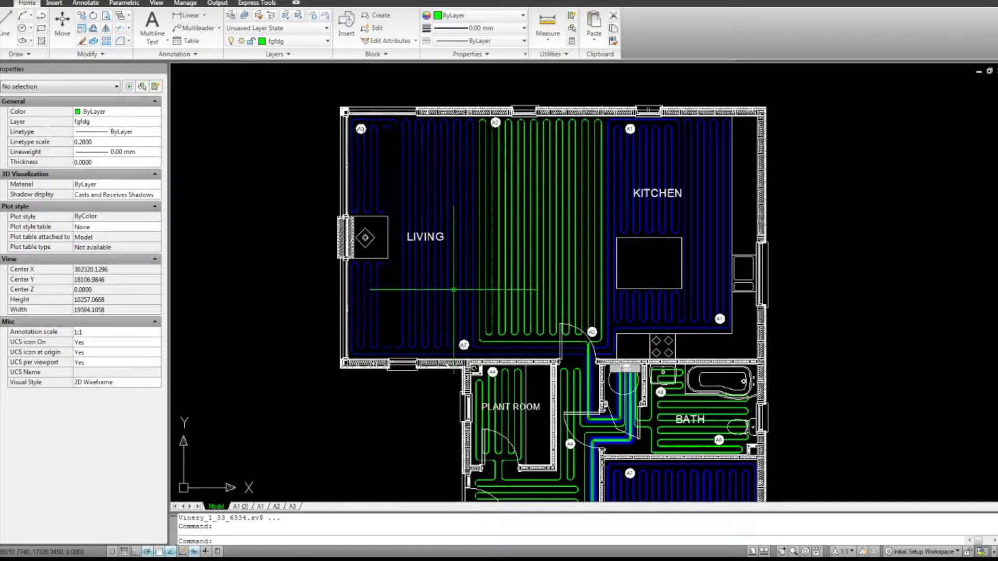
click(544, 277)
click(544, 277)
click(614, 228)
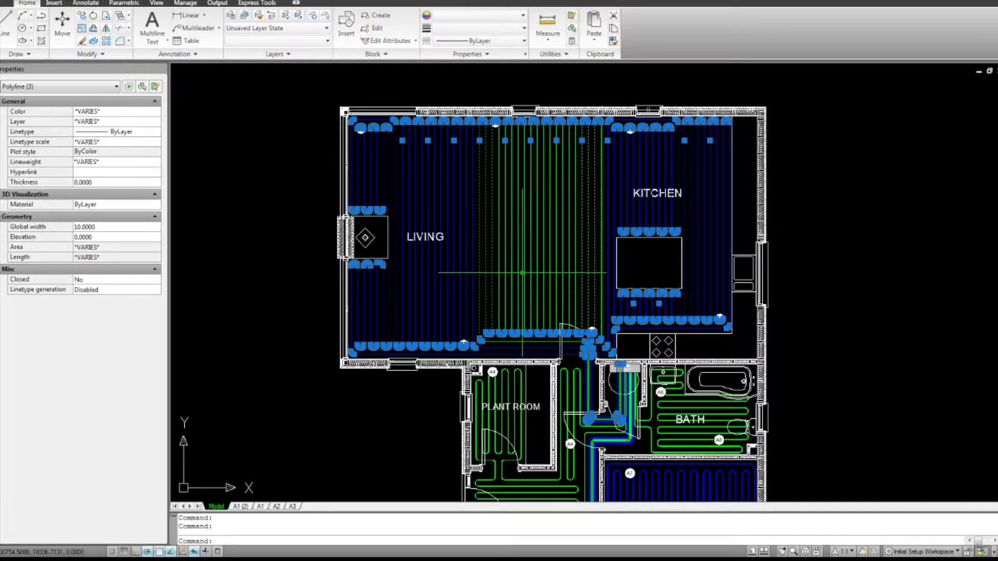
key(Escape)
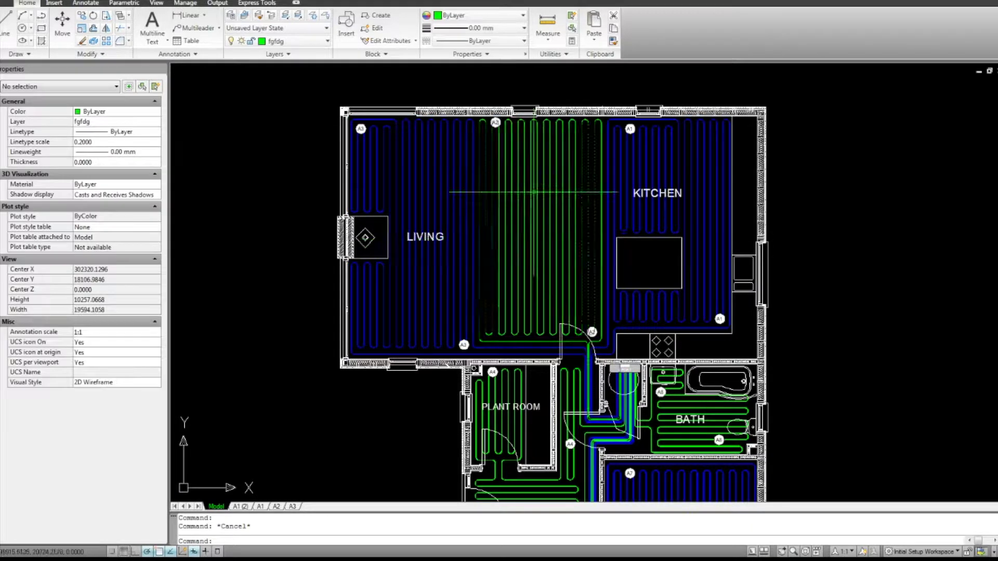
Change the colour of the three living room and kitchen pipe loops to Red
scroll(651, 180, up, 3)
scroll(616, 183, down, 4)
click(618, 182)
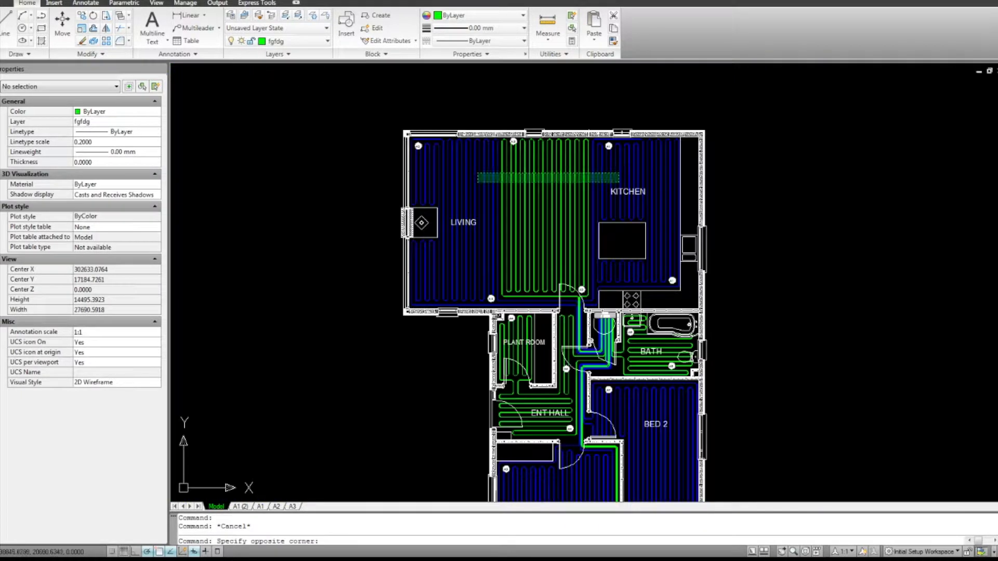
click(474, 172)
click(467, 16)
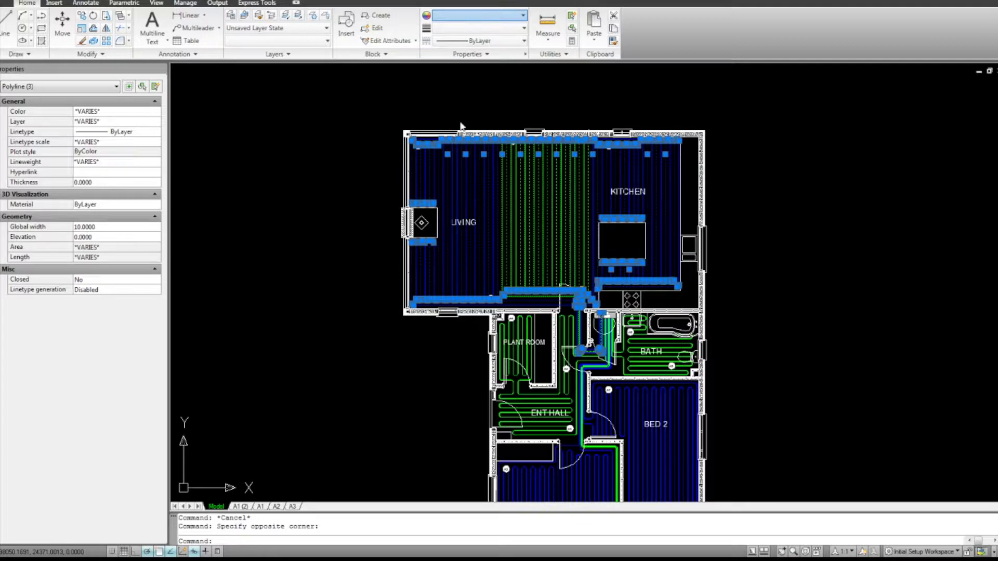
click(460, 52)
key(Escape)
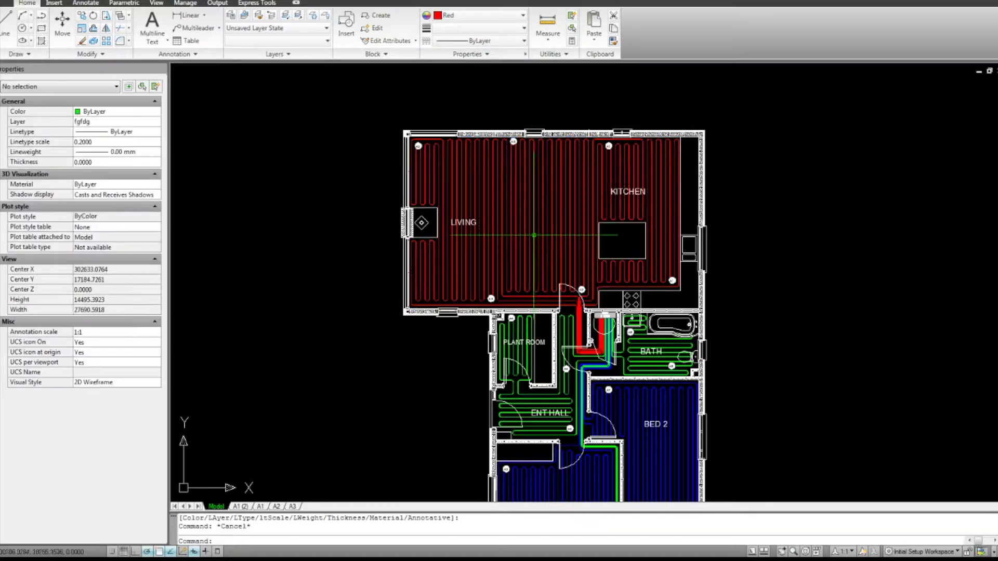
Change the colour of the A4 pipe loop serving the plant room and entrance hall to cyan
drag(534, 252, 526, 259)
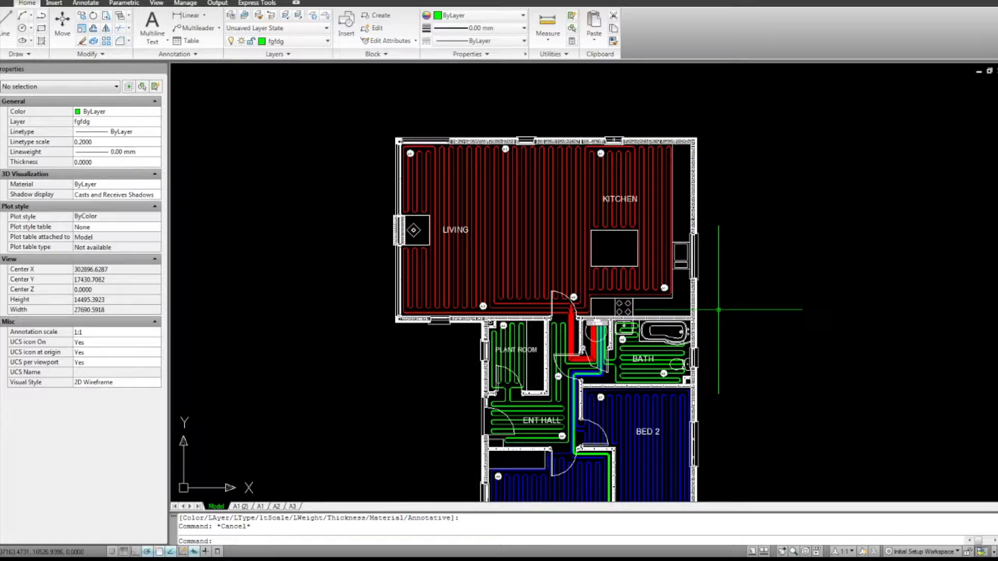
drag(719, 310, 700, 244)
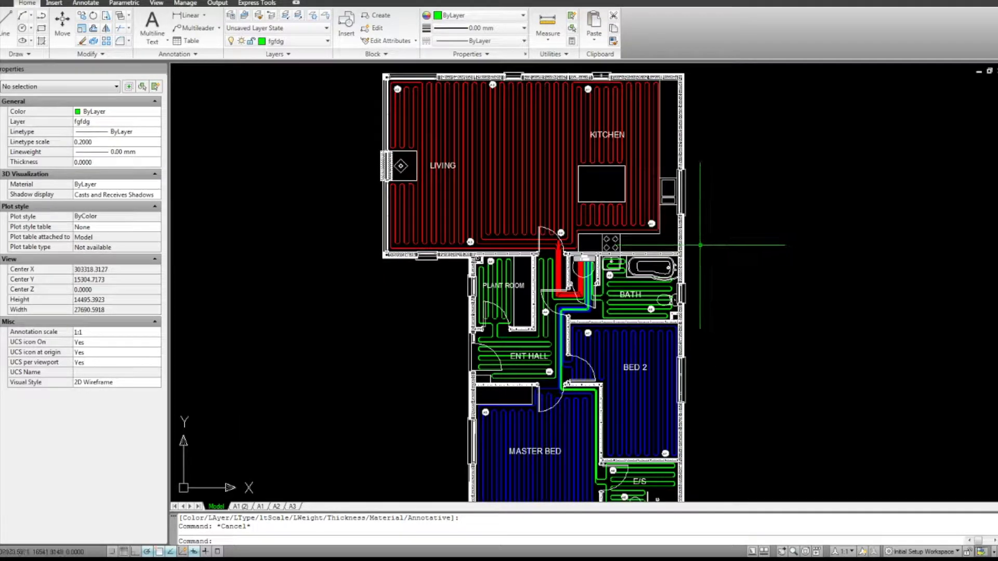
scroll(528, 365, up, 3)
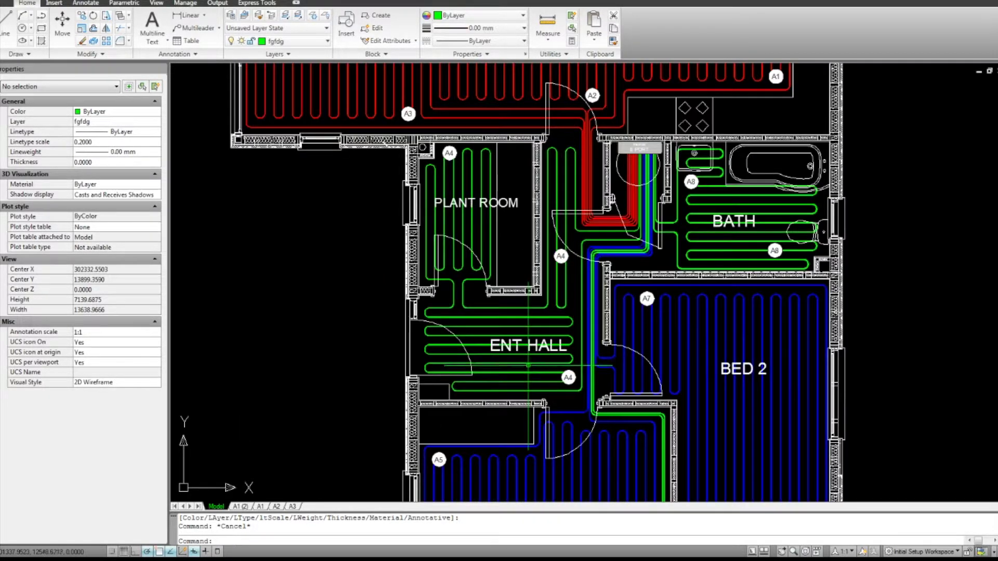
scroll(520, 361, up, 2)
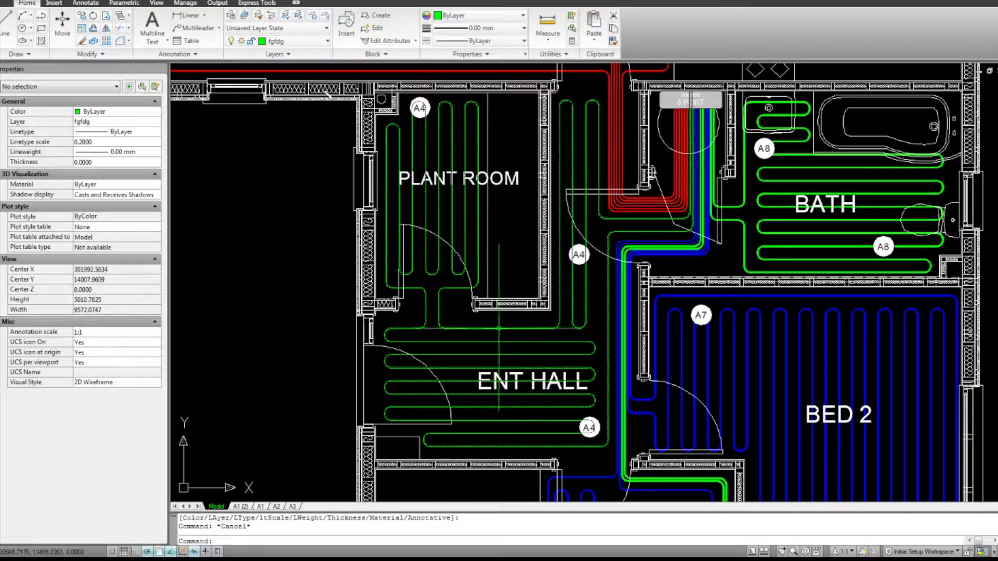
click(499, 328)
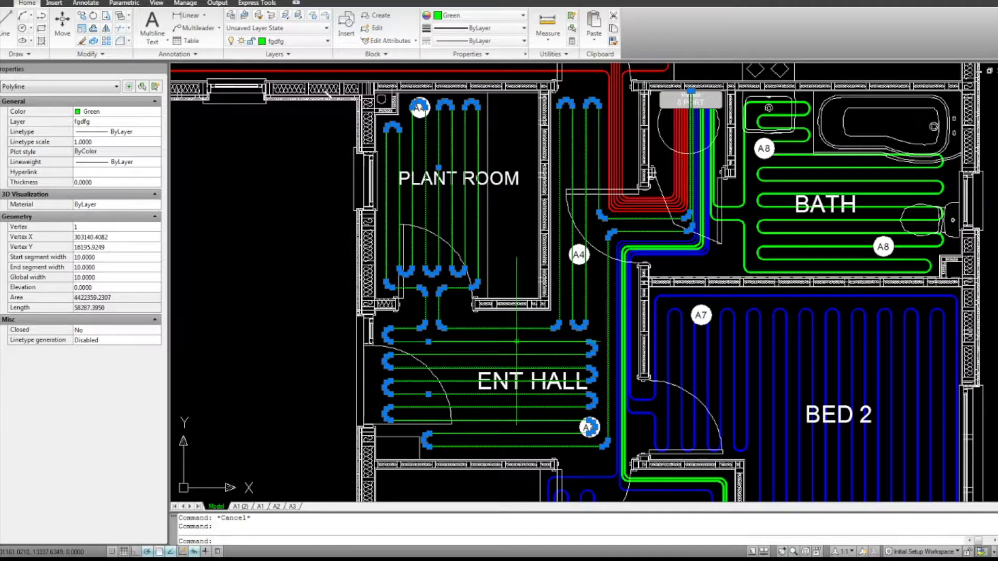
key(Escape)
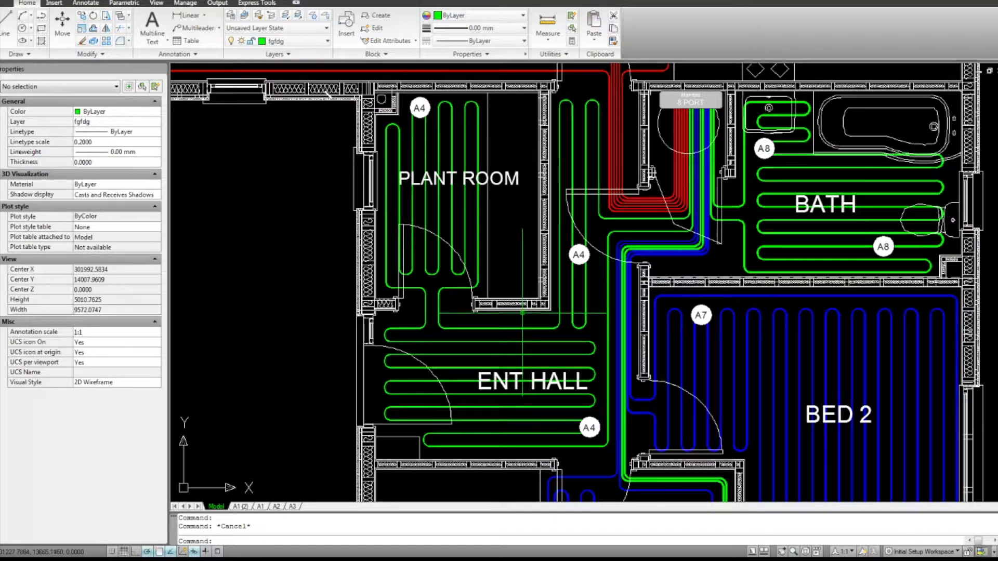
click(521, 331)
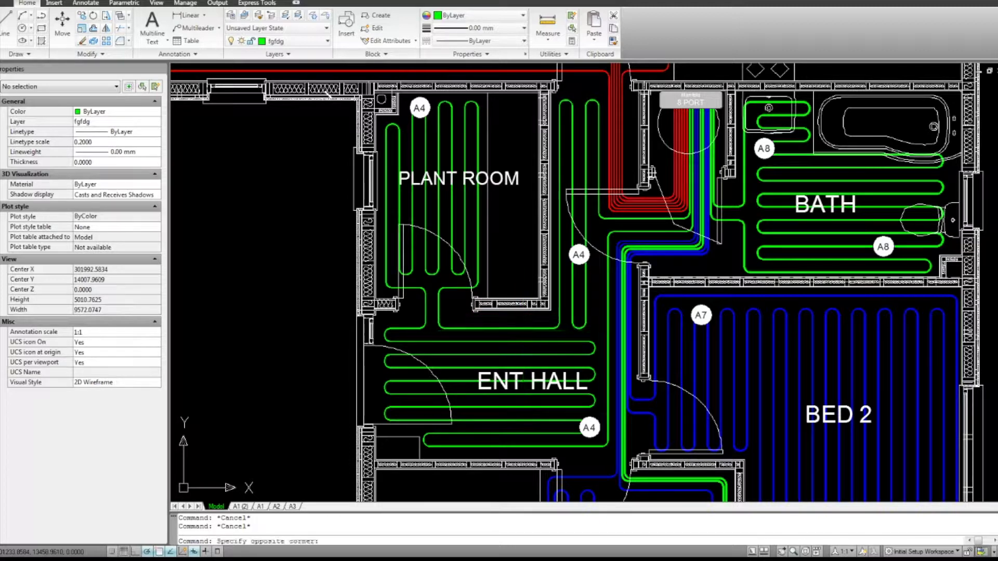
click(512, 320)
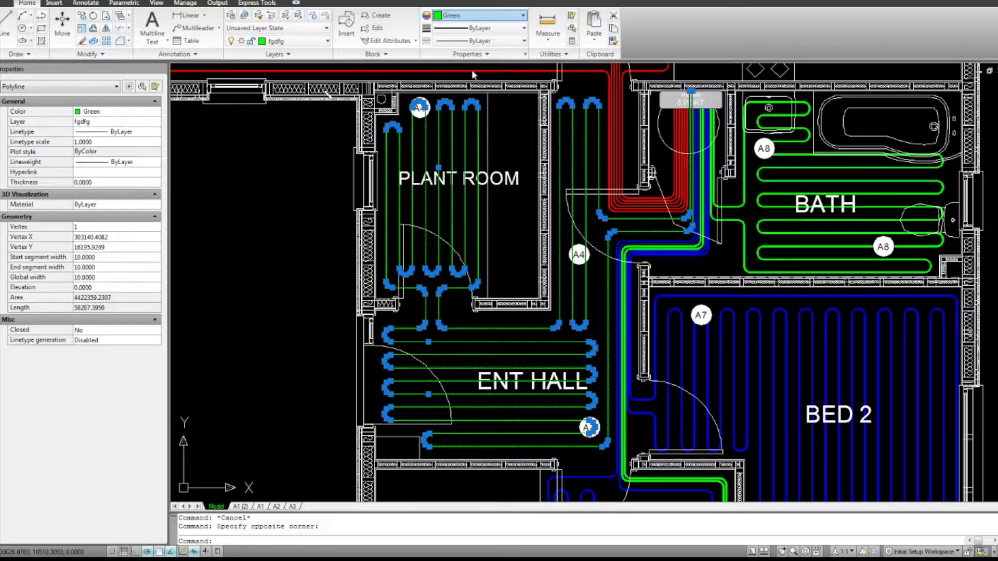
click(470, 101)
key(Escape)
Examine the A8 pipe loop in the bathroom and its connection to the manifold
scroll(514, 231, down, 4)
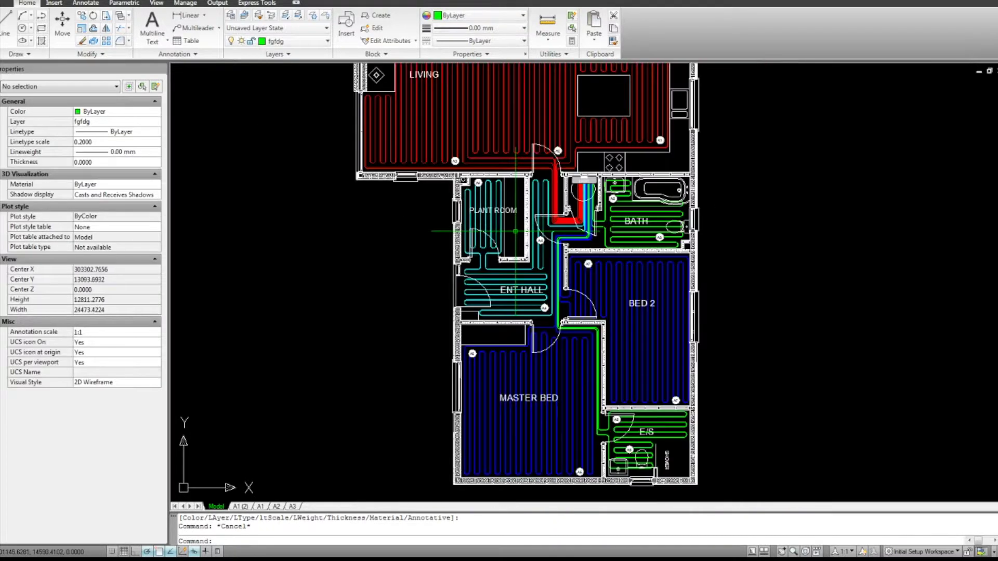
mouse_move(542, 243)
mouse_down()
mouse_move(474, 256)
mouse_move(530, 235)
mouse_up()
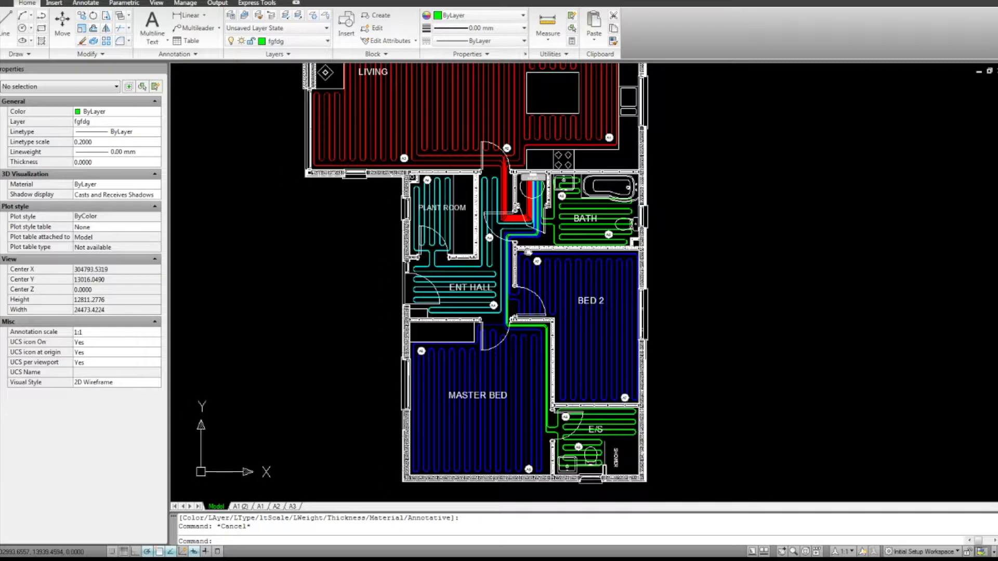
scroll(580, 209, up, 5)
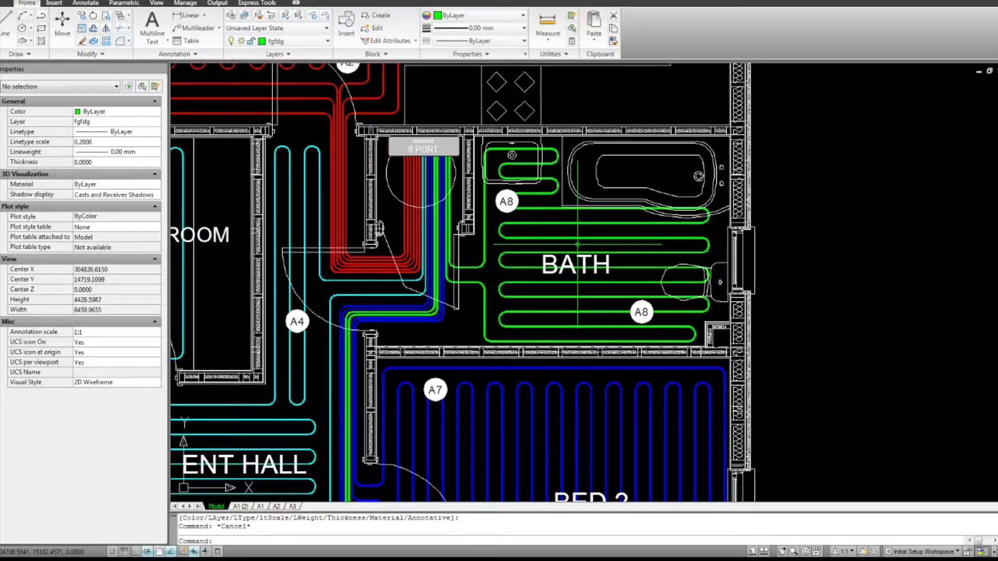
scroll(578, 244, down, 2)
drag(578, 244, 577, 246)
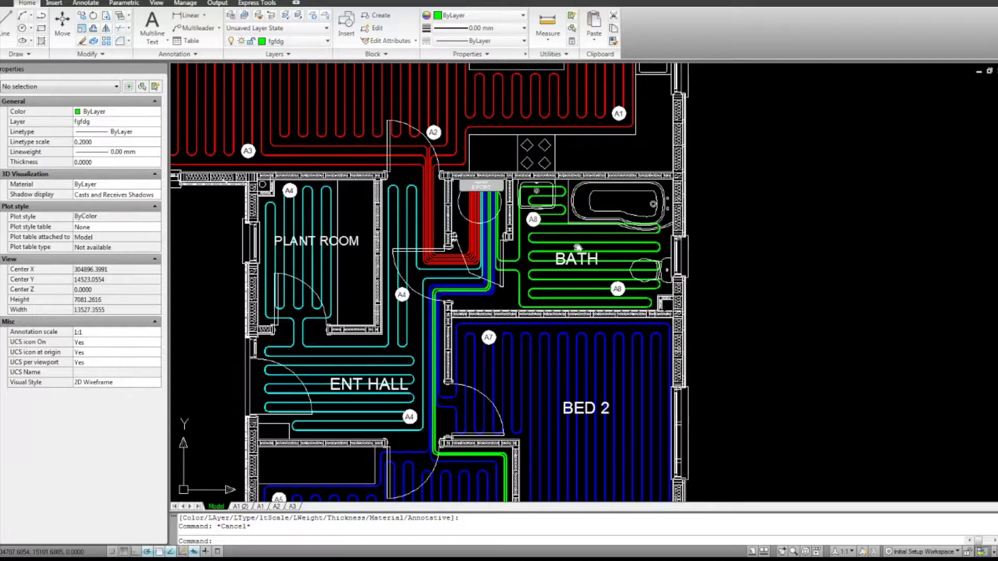
click(577, 244)
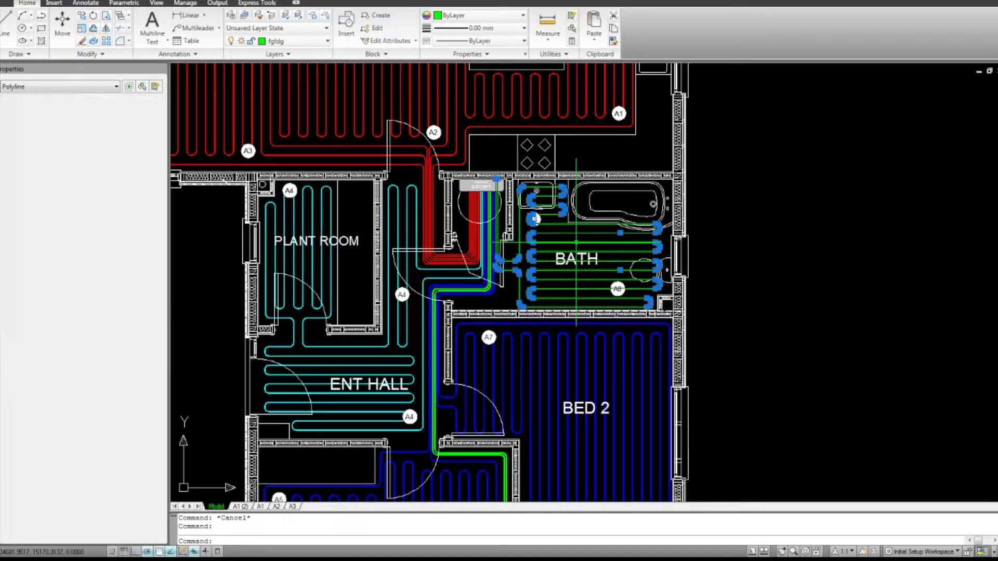
key(Escape)
Select the A7 pipe loop in Bed 2 and trace its run back to the 8-port manifold
scroll(575, 244, down, 2)
drag(577, 267, 587, 176)
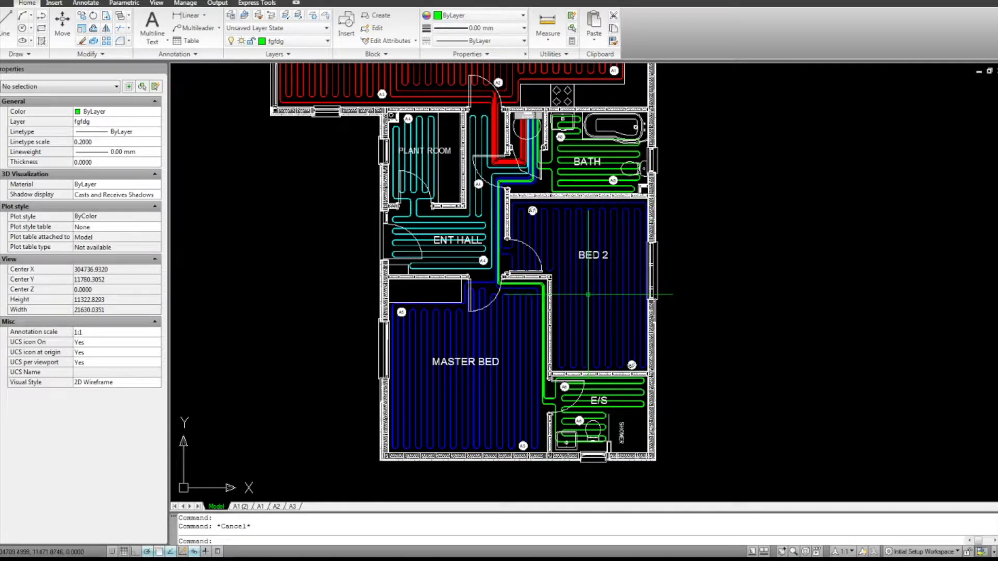
scroll(591, 289, up, 1)
click(592, 285)
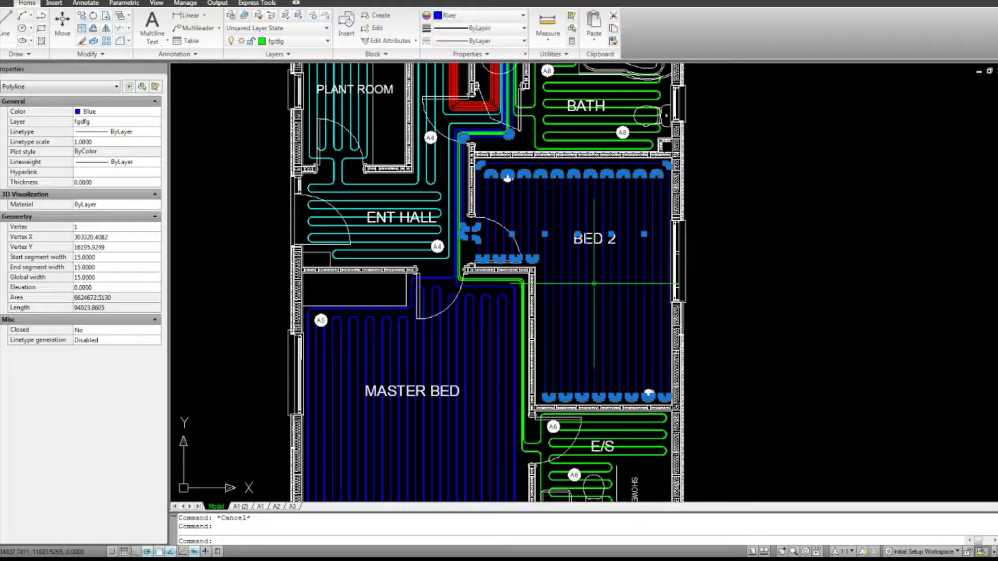
scroll(593, 285, up, 1)
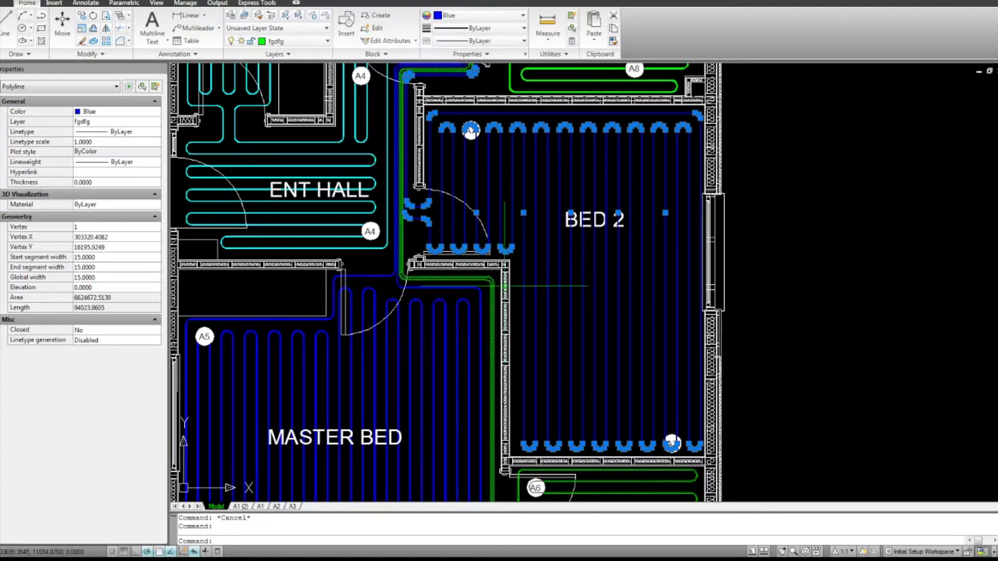
scroll(539, 276, down, 3)
scroll(507, 260, up, 5)
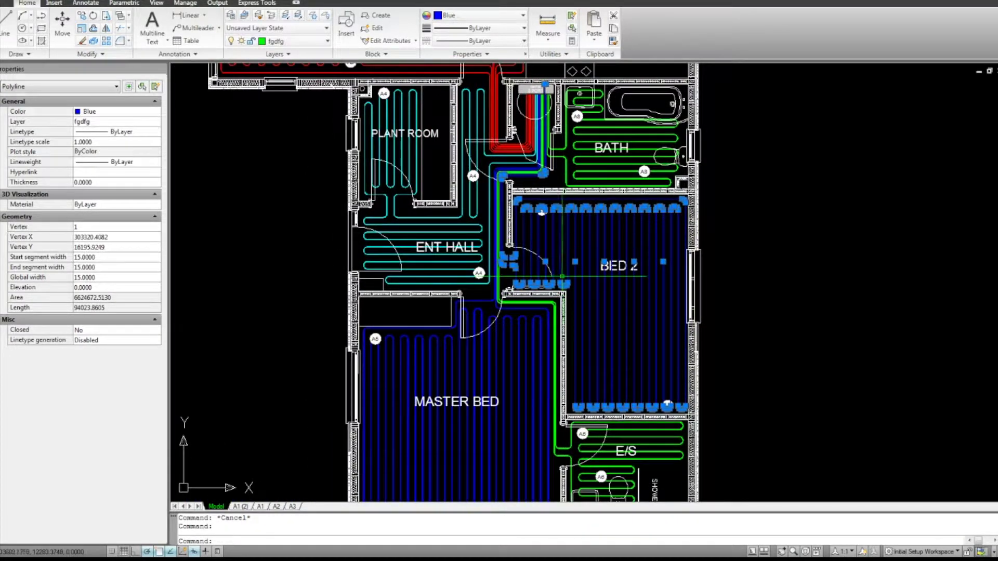
scroll(507, 259, up, 3)
drag(467, 187, 486, 361)
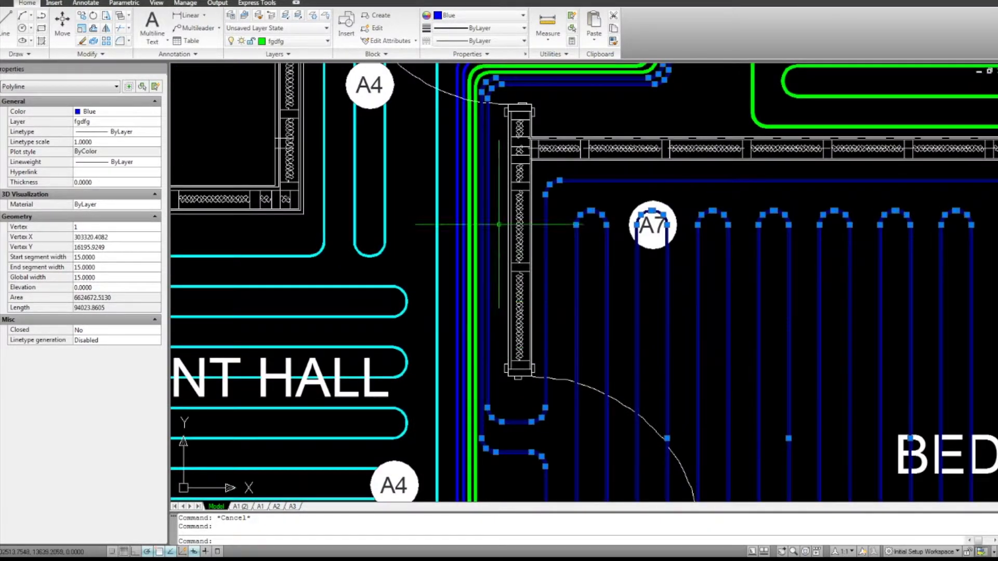
drag(557, 146, 538, 355)
drag(623, 257, 555, 435)
drag(557, 312, 557, 368)
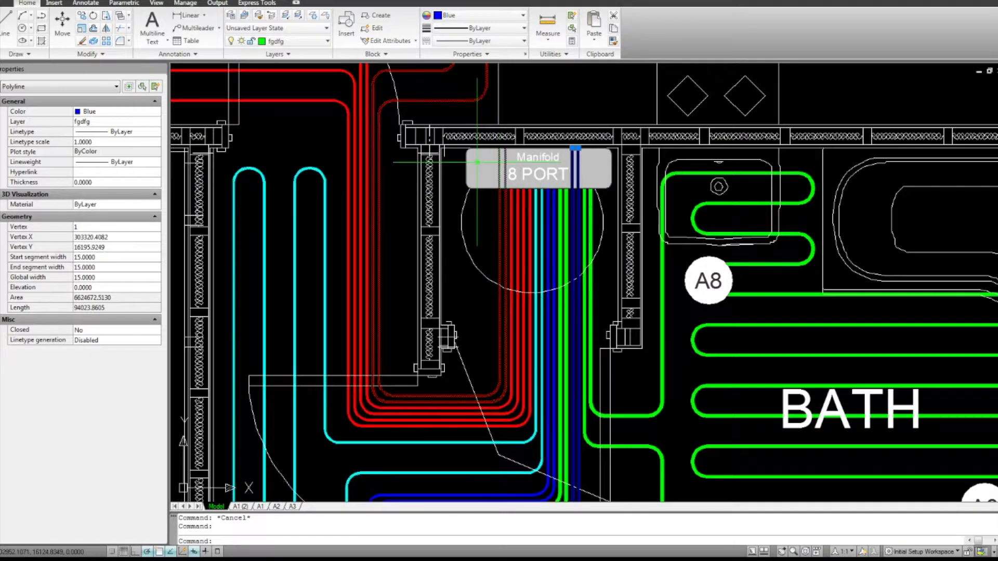
scroll(610, 168, down, 5)
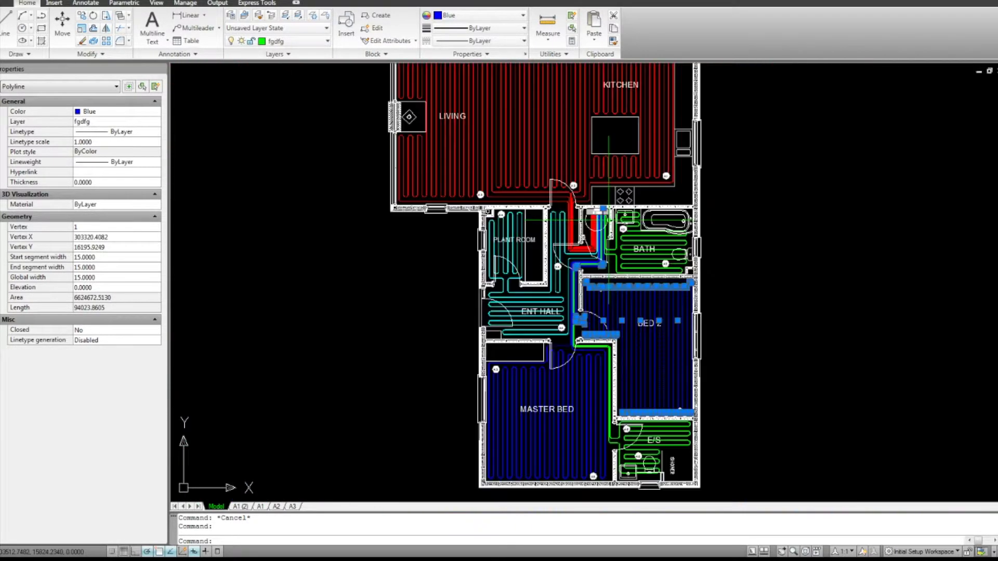
Inspect the A5 loop in the master bedroom and the A6 loop in the en-suite, clearing the Bed 2 loop selection
scroll(610, 266, up, 2)
drag(612, 265, 603, 209)
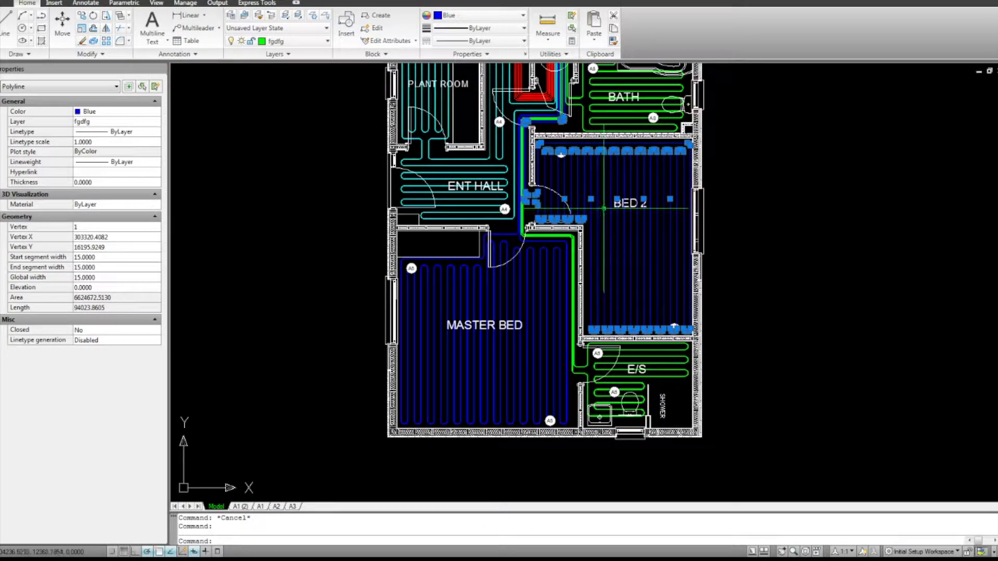
scroll(492, 336, up, 2)
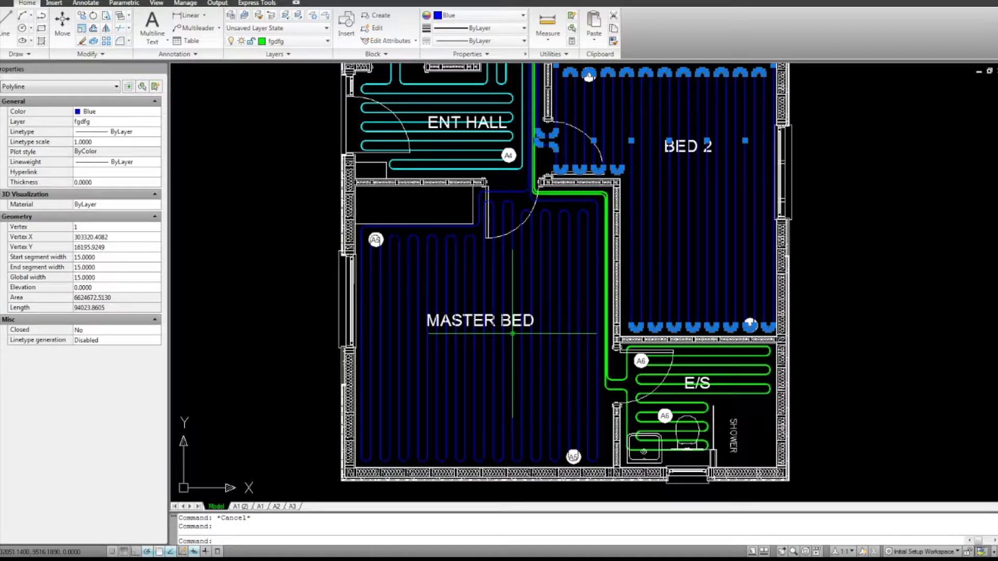
drag(655, 382, 620, 323)
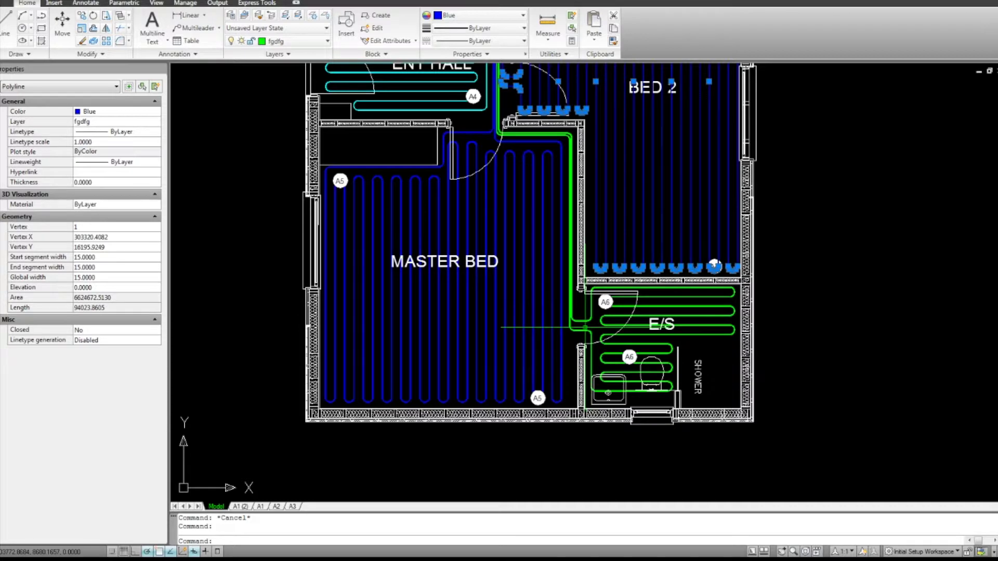
key(Escape)
scroll(592, 327, up, 3)
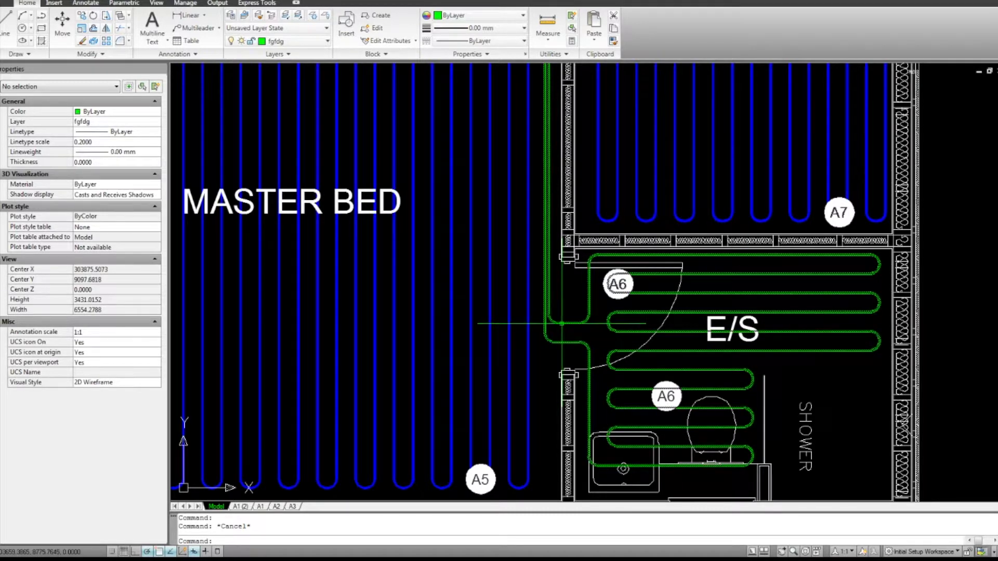
Change the colour of the A5 master bedroom loop and the A6 en-suite loop to yellow
click(565, 331)
click(475, 302)
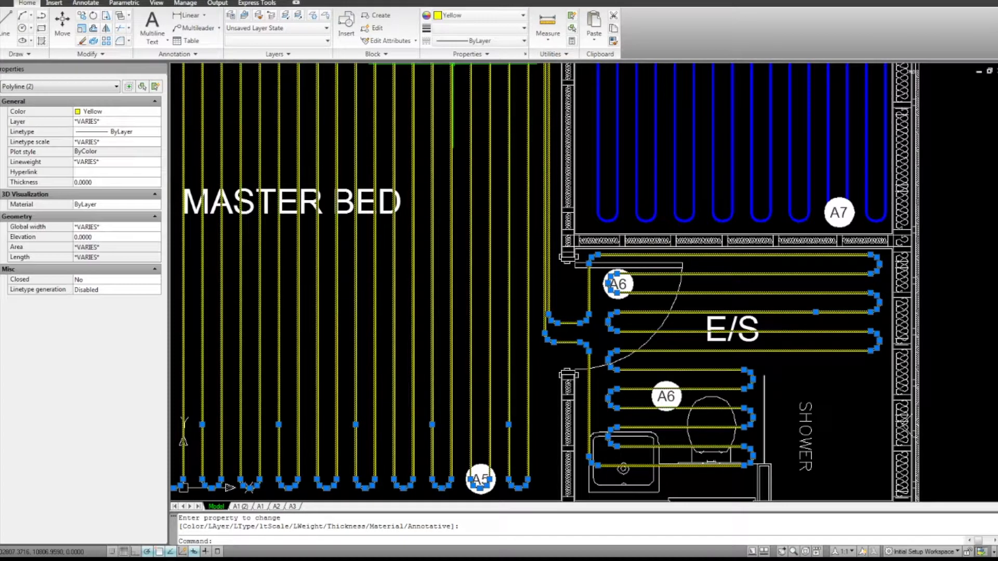
scroll(494, 234, down, 3)
scroll(493, 208, up, 2)
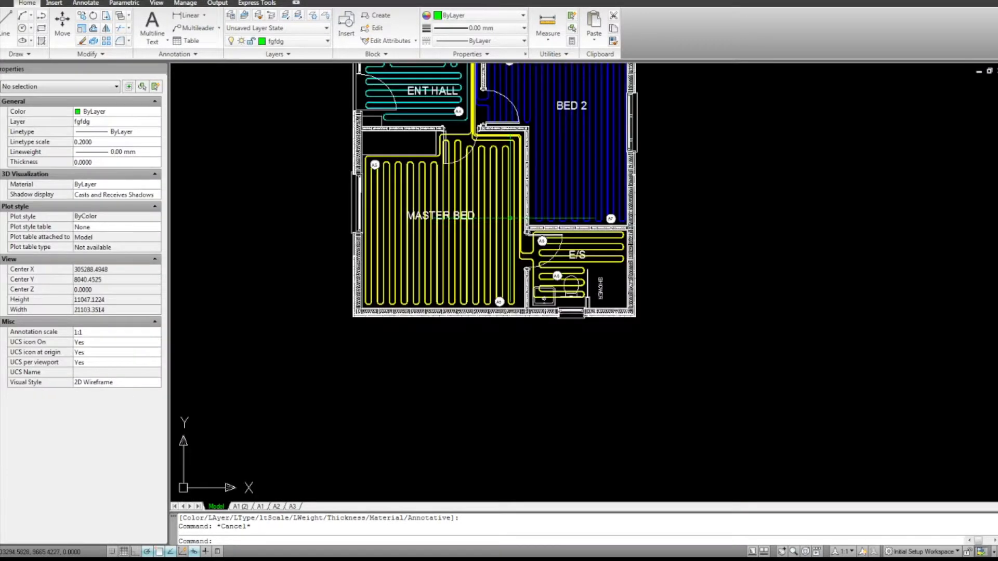
scroll(511, 219, up, 3)
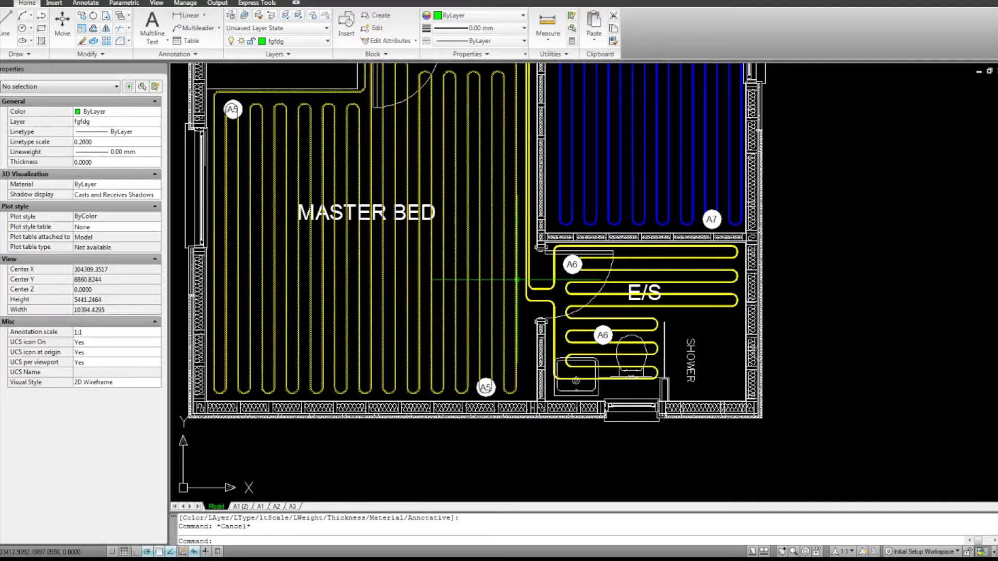
scroll(502, 290, up, 2)
key(Escape)
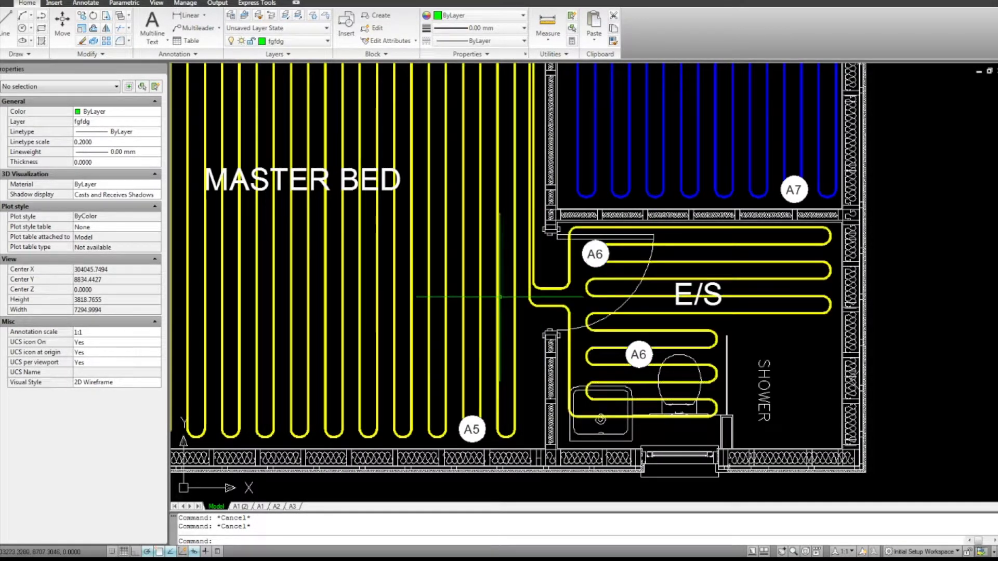
Recolour the A5 master bedroom loop and the A6 en-suite loop magenta
scroll(547, 297, up, 2)
click(548, 289)
click(481, 269)
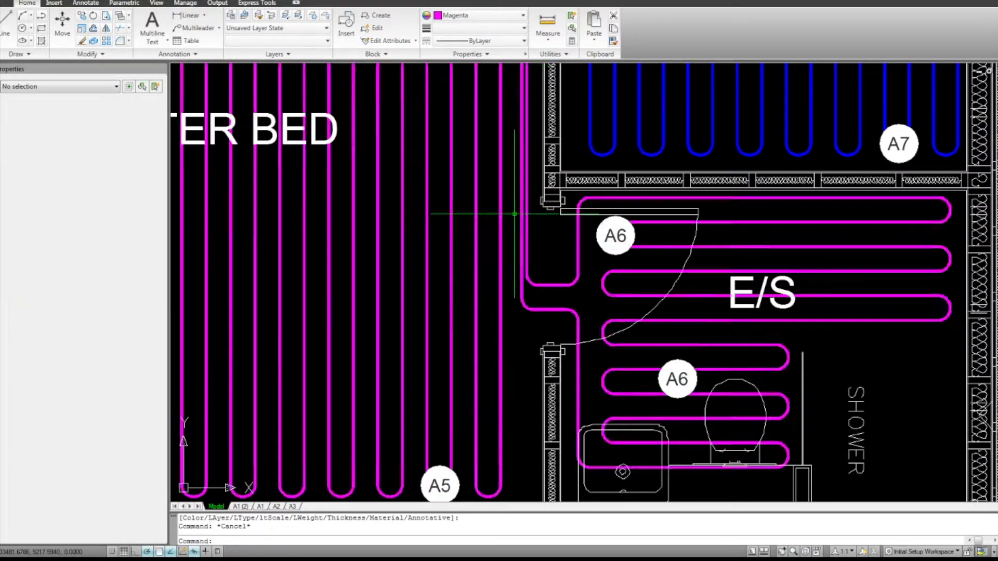
scroll(504, 270, down, 4)
scroll(503, 269, up, 3)
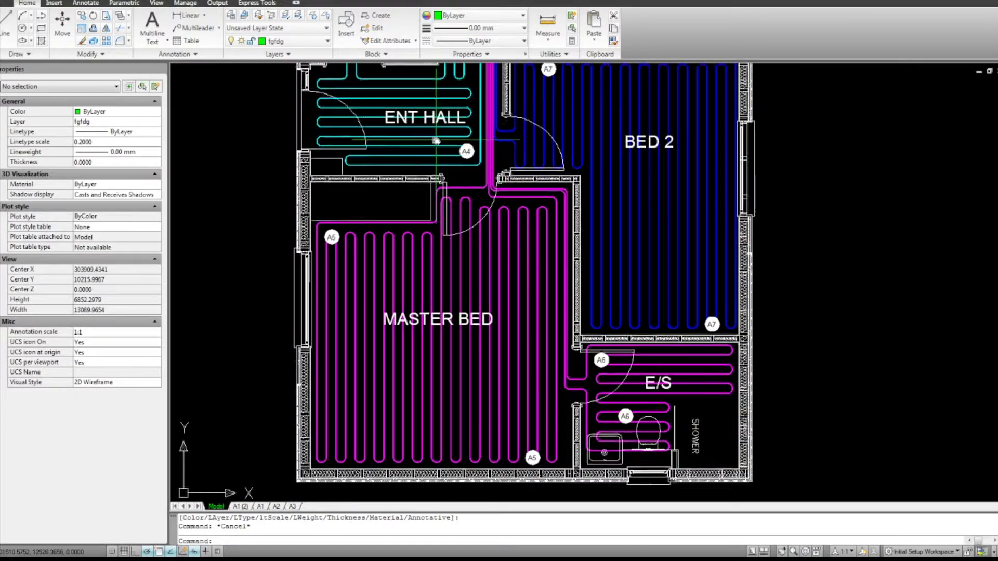
Select all eight pipe loops where they meet the 8-port manifold and change their colour to red
drag(393, 186, 408, 235)
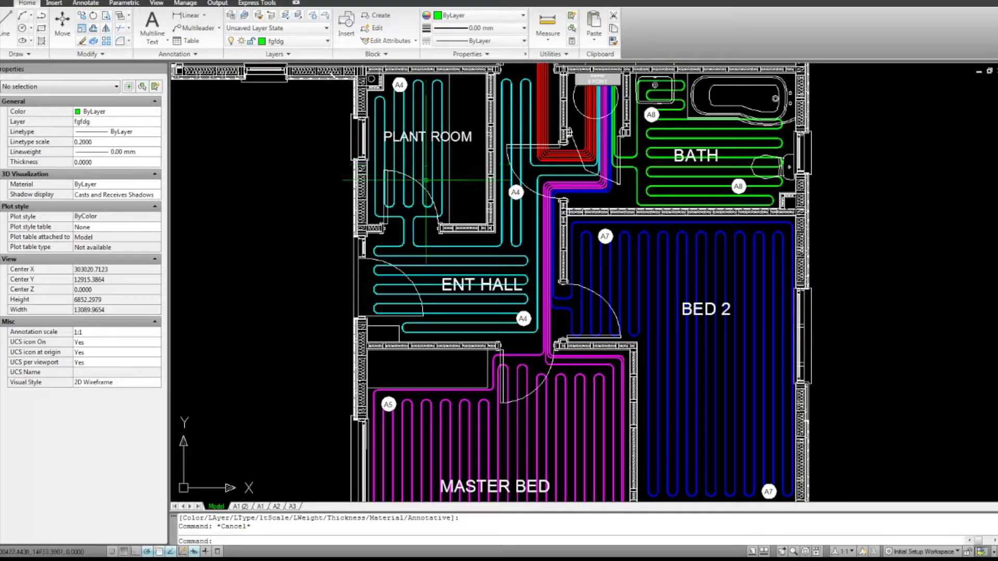
scroll(426, 180, down, 4)
scroll(538, 231, up, 6)
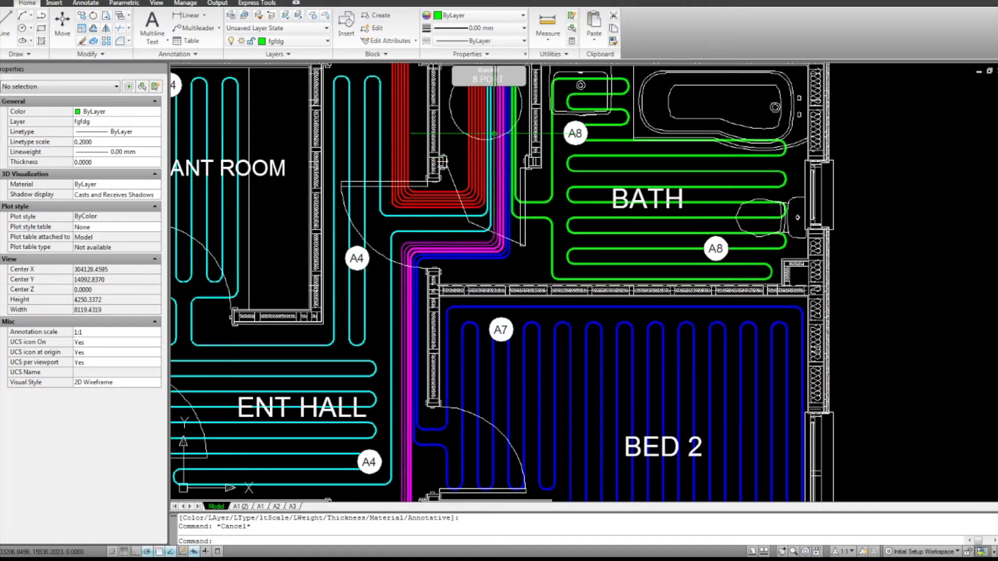
scroll(544, 203, up, 3)
key(Escape)
click(577, 190)
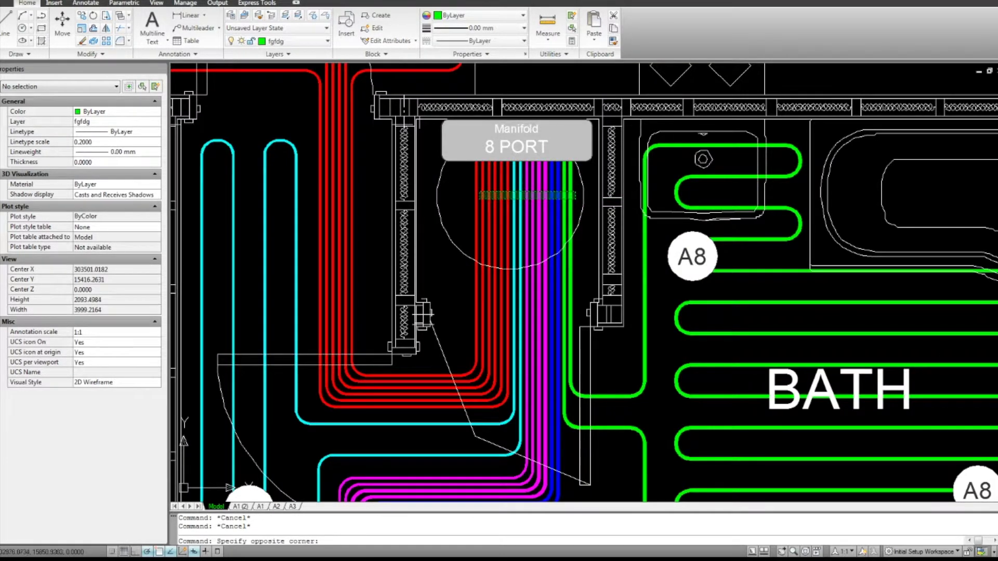
click(452, 201)
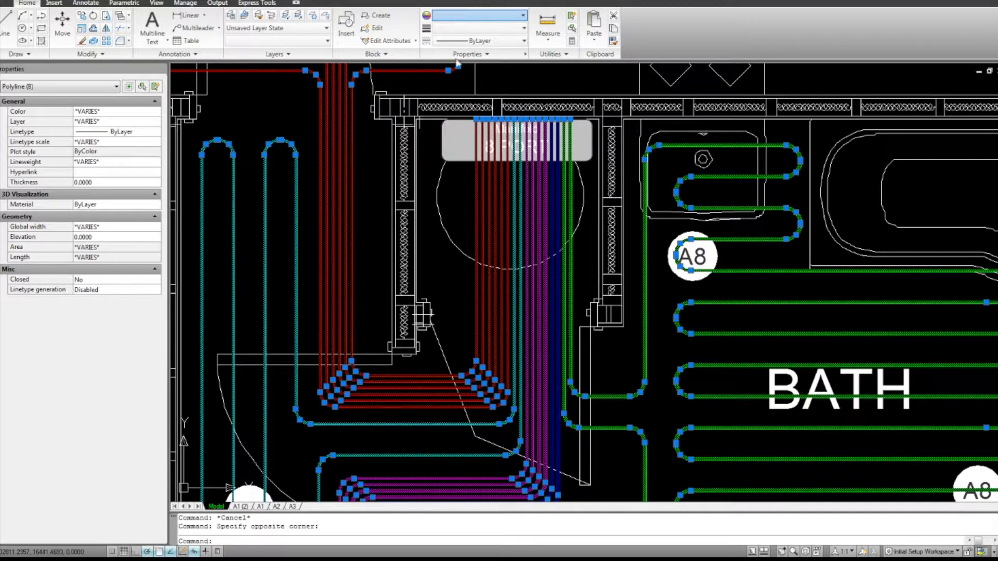
click(457, 64)
scroll(515, 202, down, 8)
key(Escape)
drag(546, 226, 556, 257)
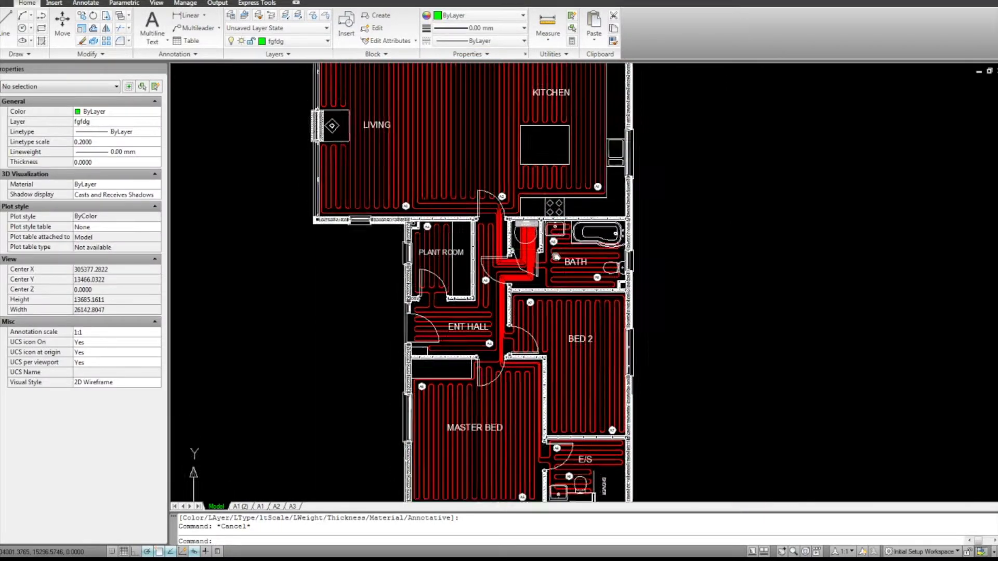
scroll(556, 257, down, 3)
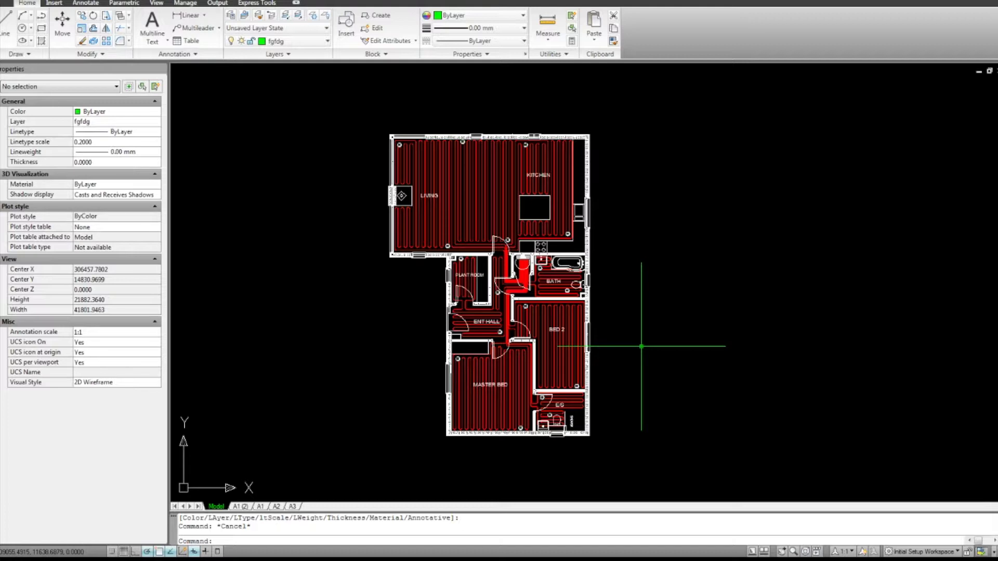
drag(637, 341, 648, 339)
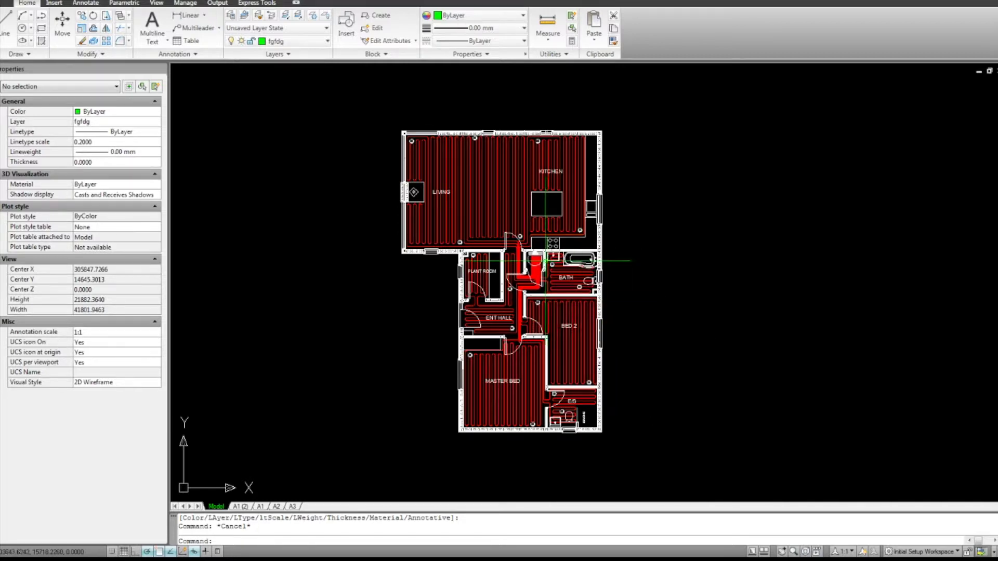
Change the colour of the three pipe loops serving the living room and kitchen to green
scroll(519, 247, up, 2)
scroll(520, 247, up, 6)
click(515, 262)
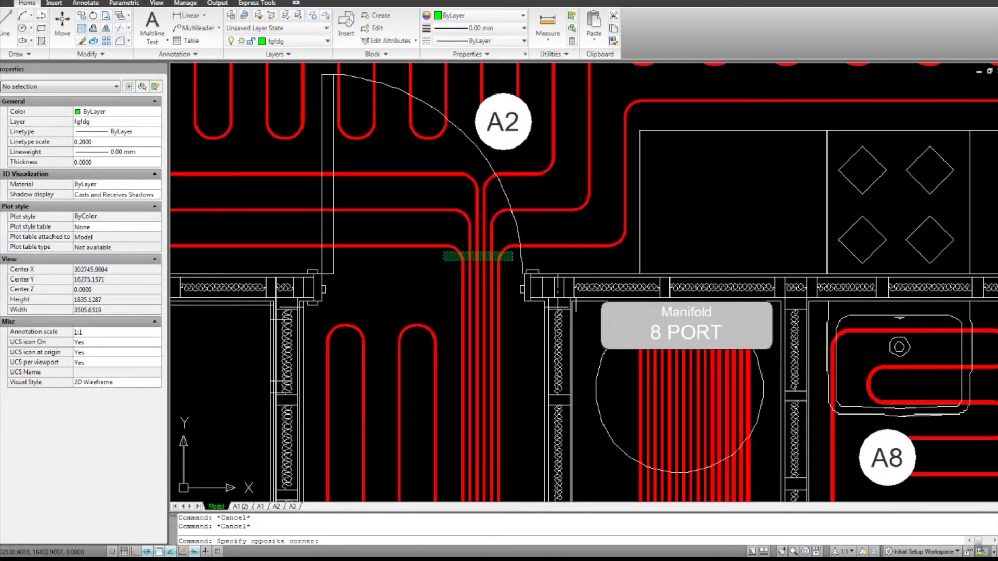
click(442, 251)
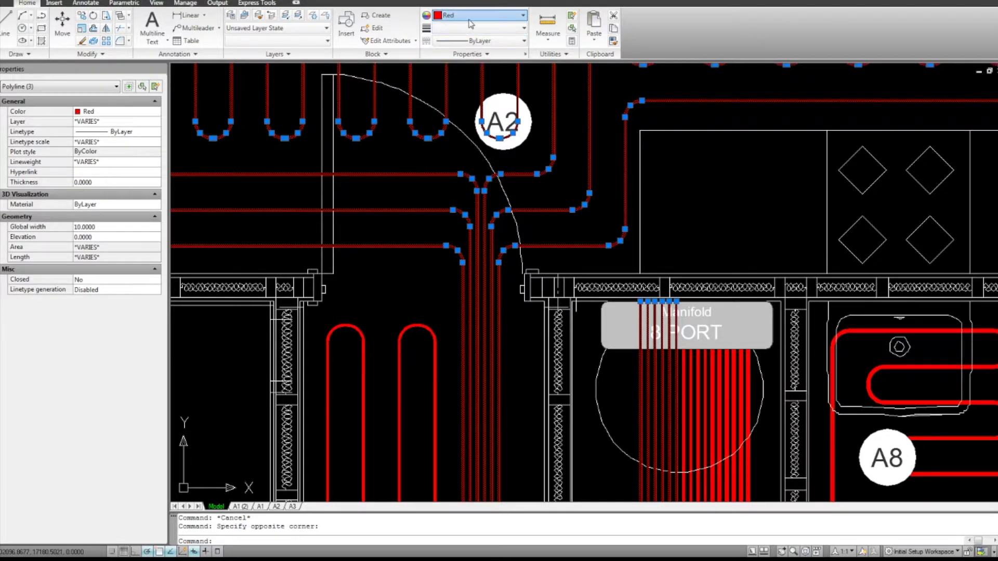
click(464, 79)
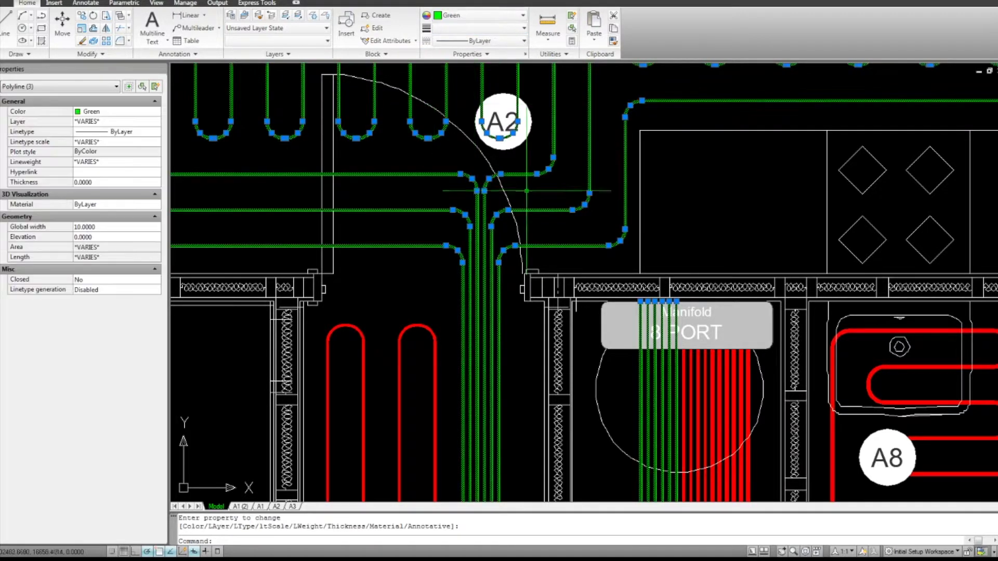
scroll(520, 192, down, 6)
key(Escape)
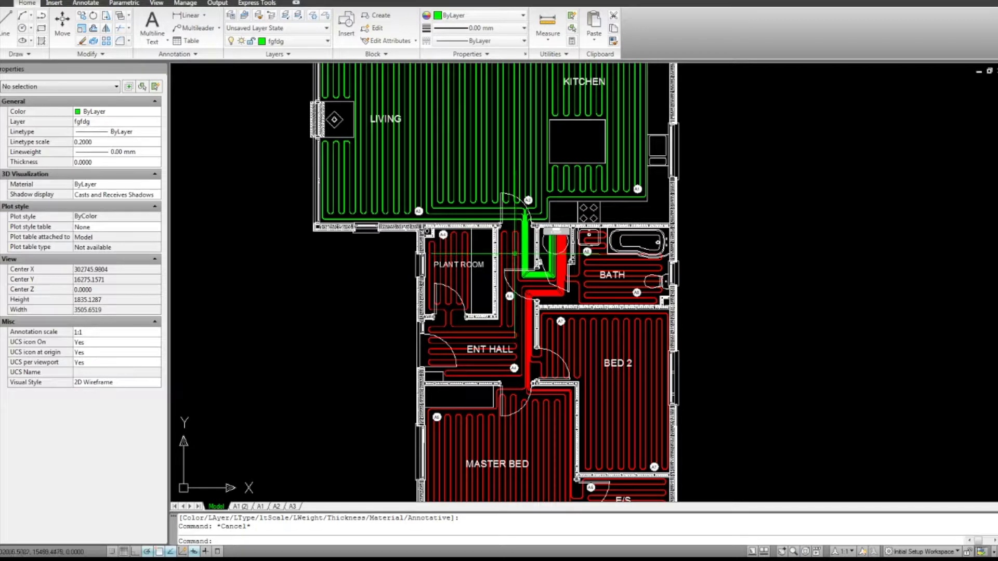
Change the colour of the A4 loop serving the plant room and entrance hall to blue
click(515, 255)
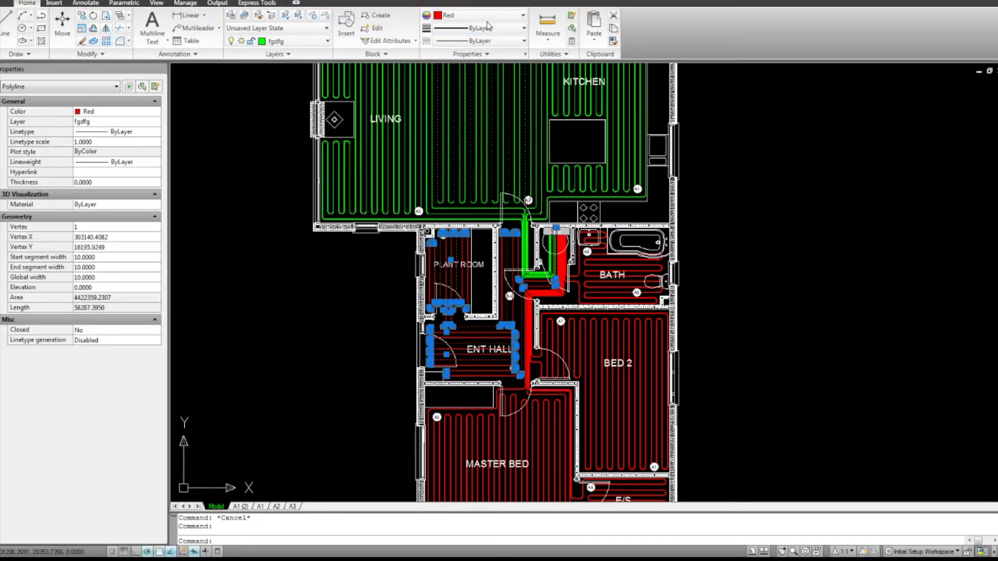
click(473, 104)
key(Escape)
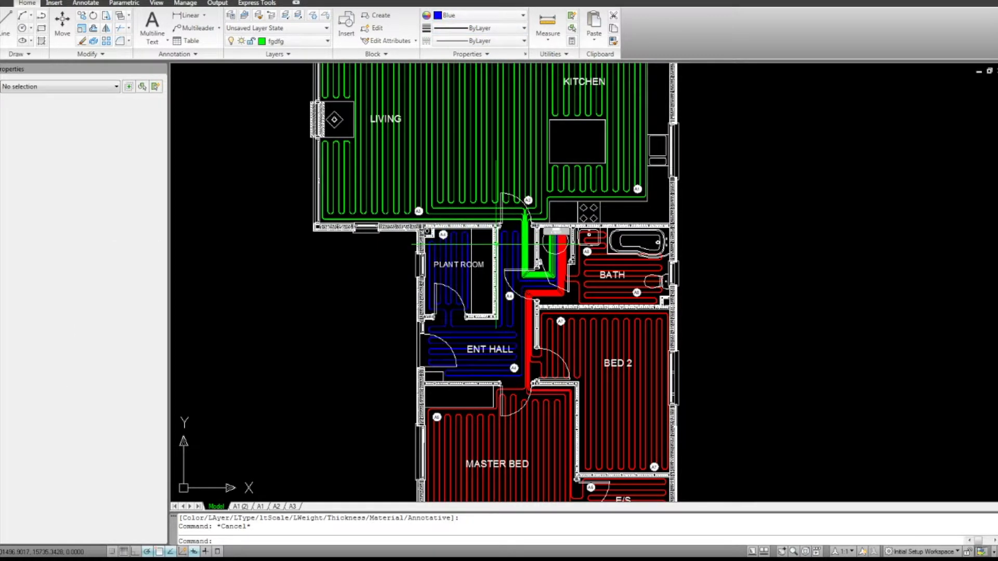
Change the colour of the A7 pipe loop in Bed 2 to green
scroll(508, 268, up, 6)
drag(509, 270, 500, 170)
scroll(501, 171, down, 3)
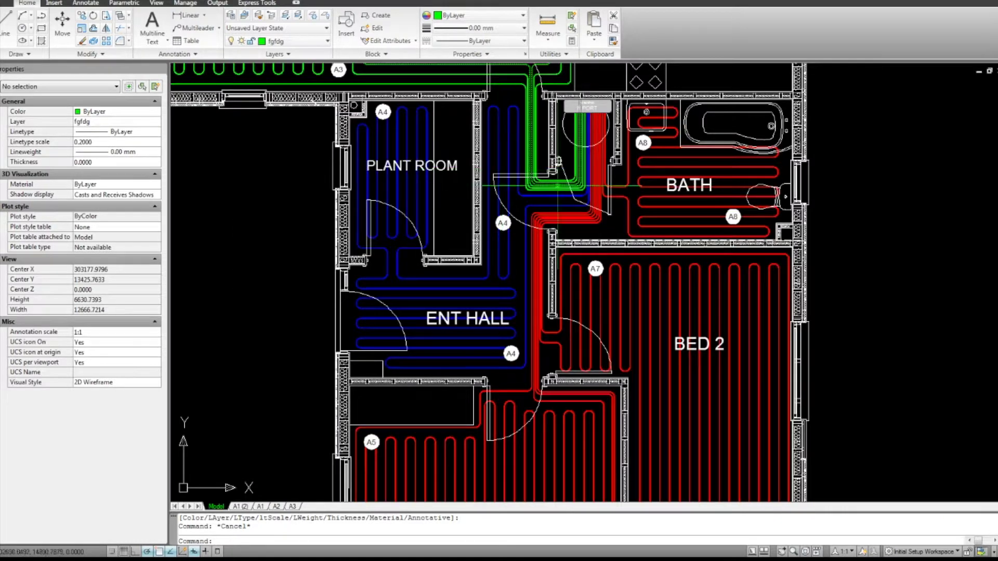
drag(654, 194, 628, 88)
key(Escape)
click(626, 172)
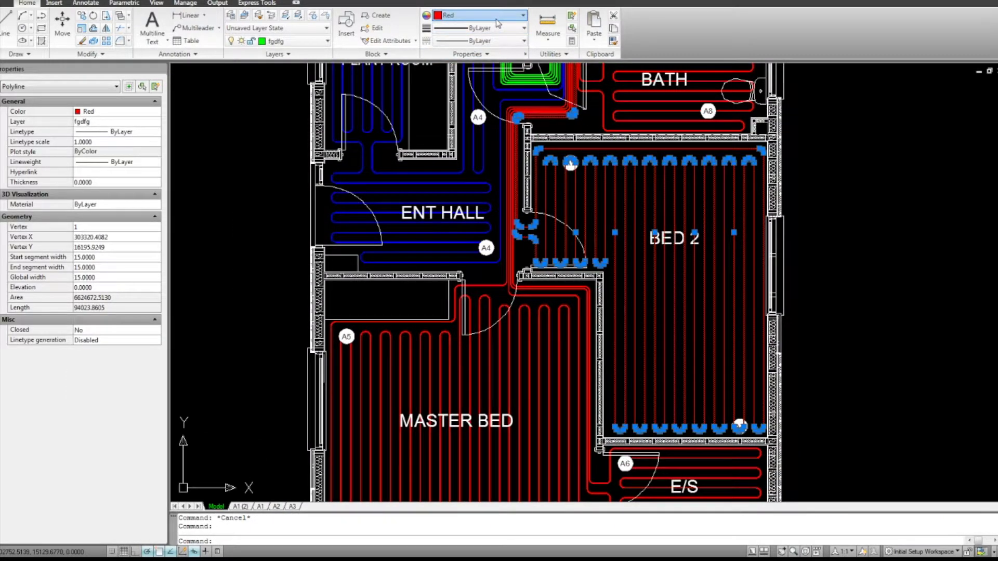
click(478, 80)
key(Escape)
Change the colour of the A5 pipe loop in the master bedroom to magenta
drag(533, 222, 541, 91)
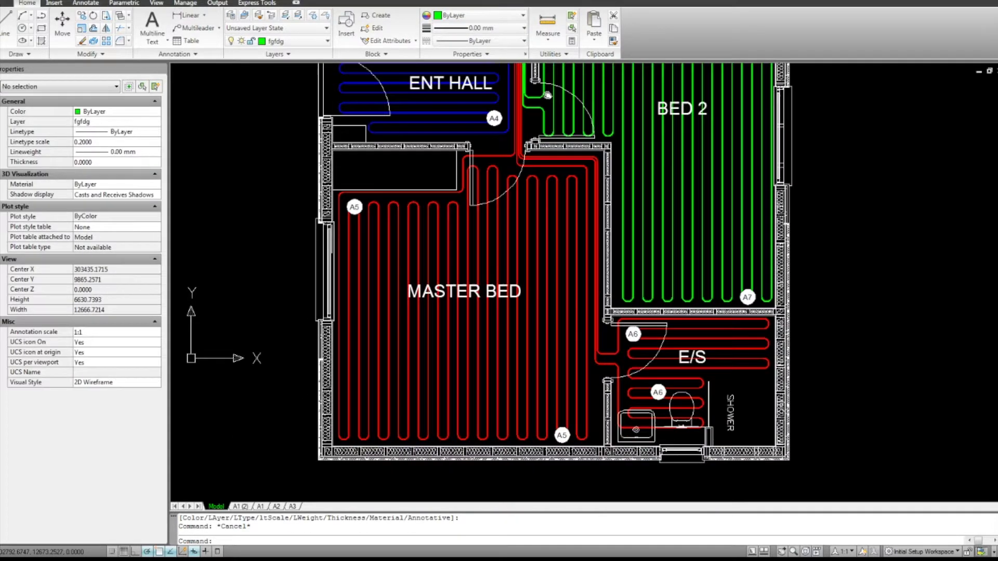
key(Escape)
click(582, 359)
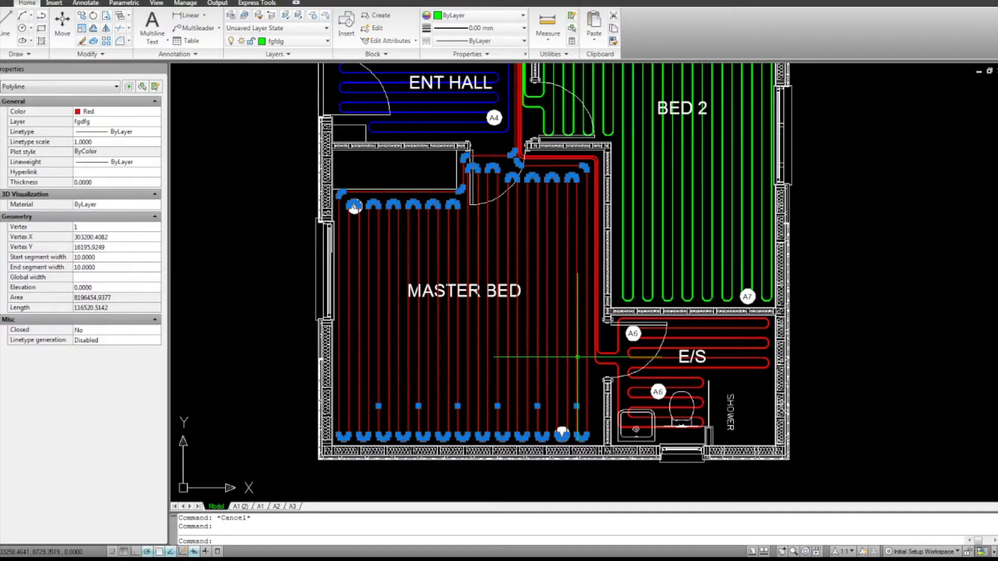
click(453, 121)
key(Escape)
scroll(514, 200, down, 6)
drag(515, 201, 521, 297)
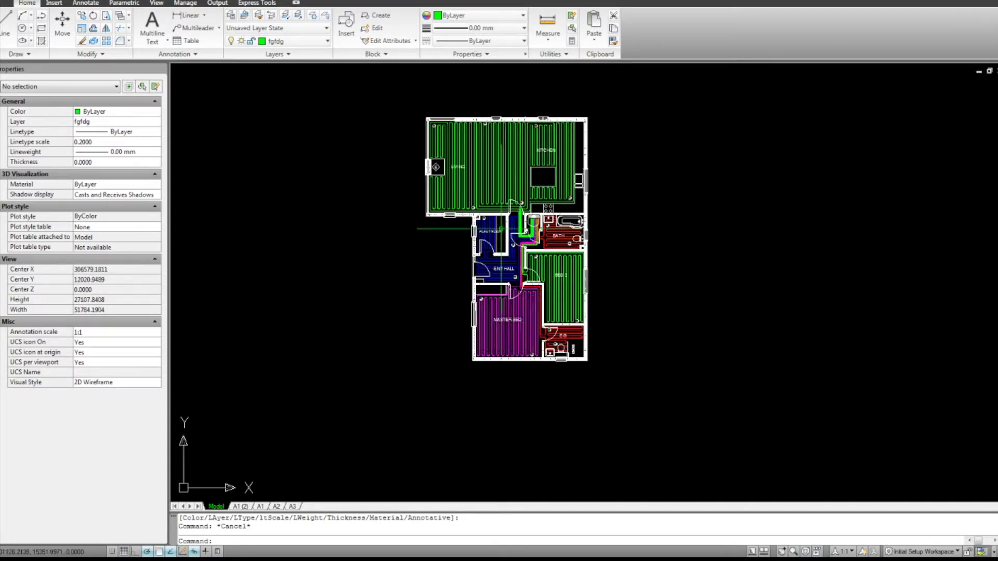
Review the zone colours across the plan, highlight all pipe loops at the 8-port manifold, and clear the selection
scroll(501, 228, up, 4)
scroll(502, 229, down, 1)
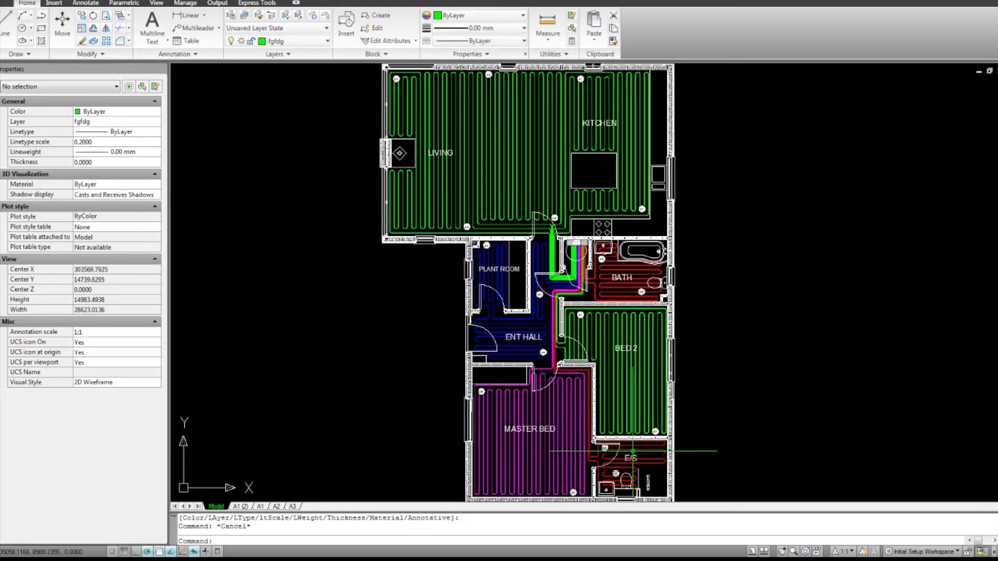
scroll(577, 247, up, 10)
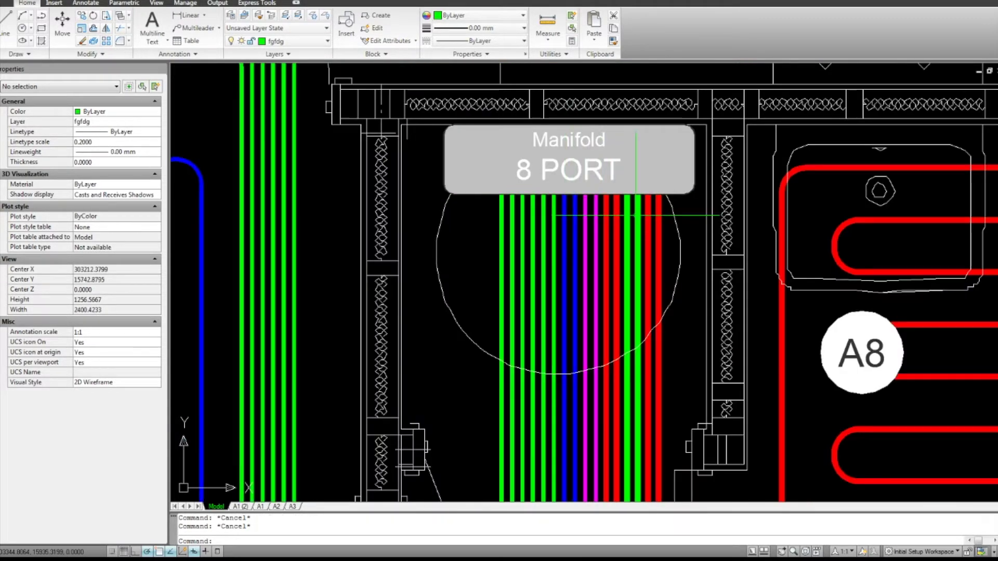
click(667, 237)
click(487, 233)
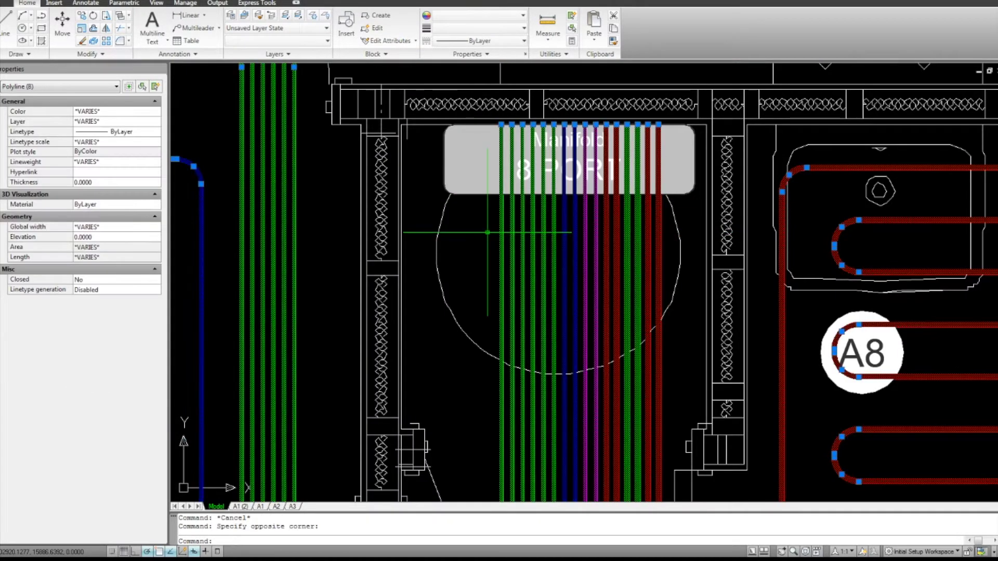
key(Escape)
scroll(500, 231, down, 10)
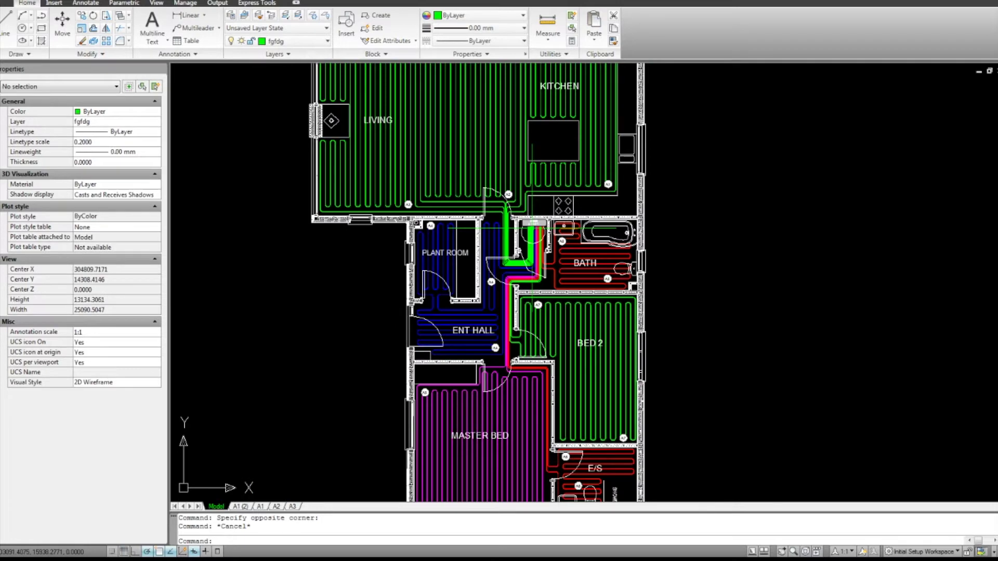